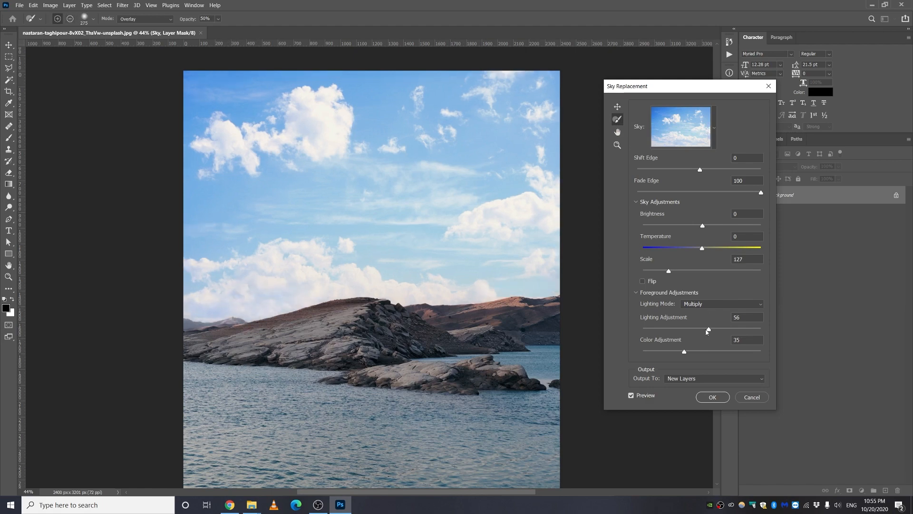
left_click(698, 324)
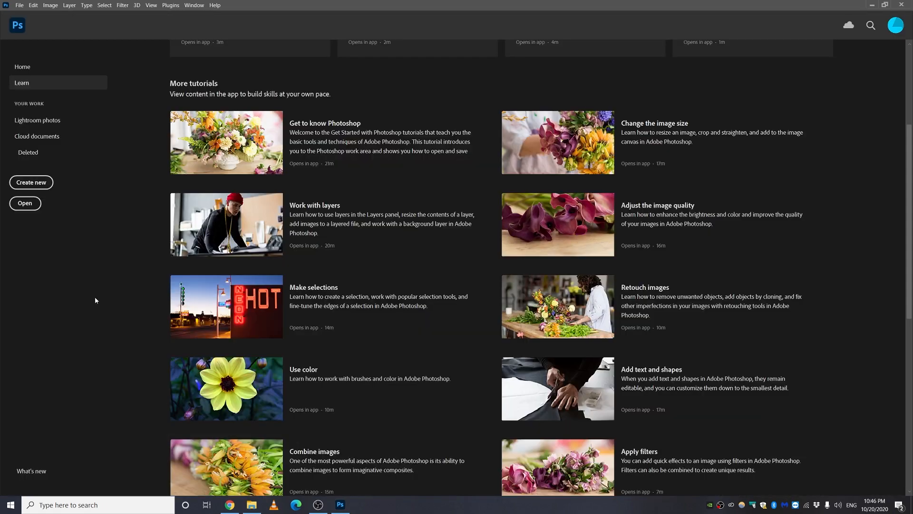
left_click(33, 6)
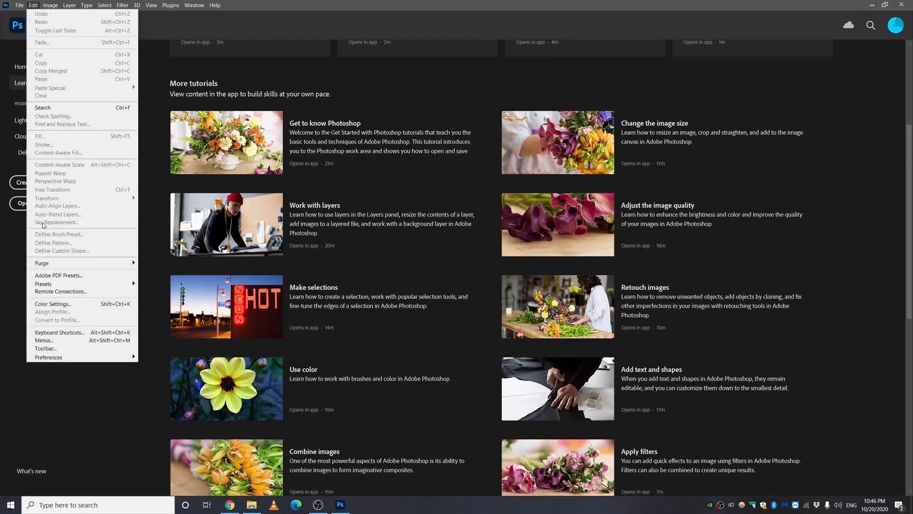
left_click(118, 407)
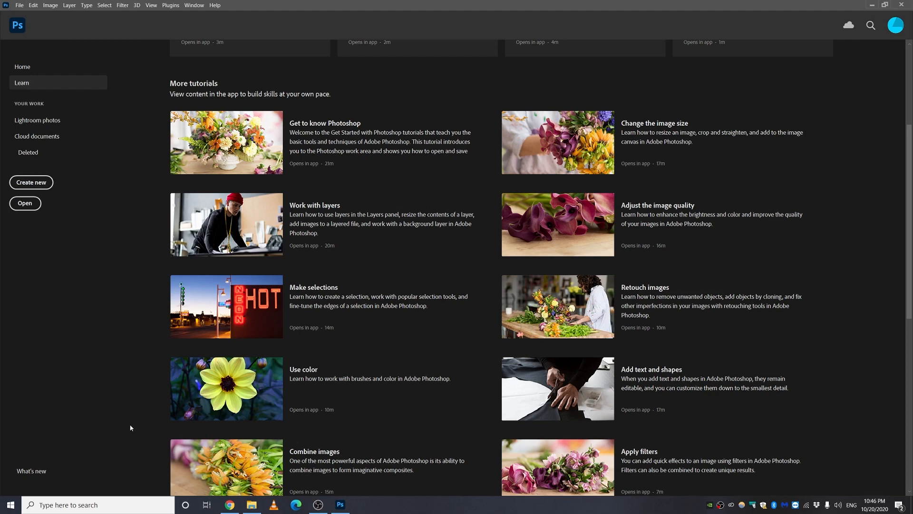
right_click(342, 506)
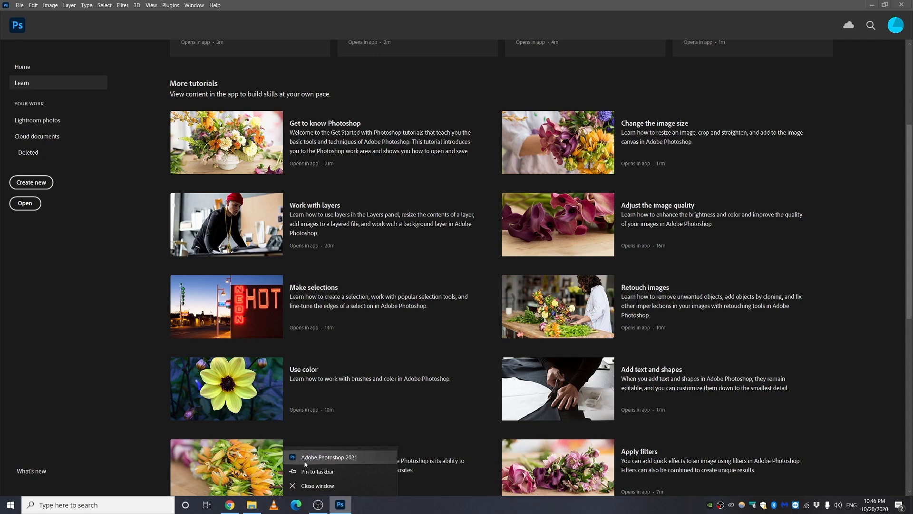
left_click(357, 461)
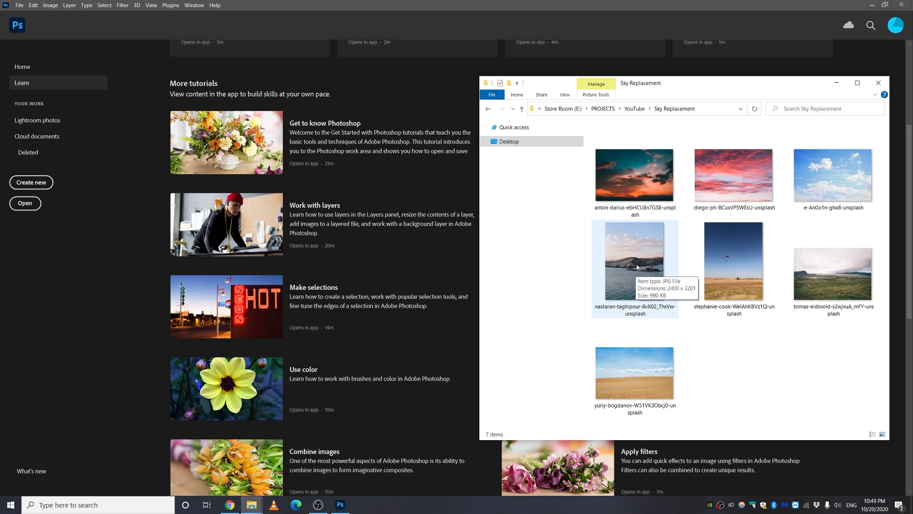
- Open the nastaran-taghipour rocky island photo from the Sky Replacement folder in Photoshop
mouse_move(634, 267)
left_mouse_down()
mouse_move(458, 301)
mouse_move(159, 285)
mouse_move(129, 274)
mouse_move(602, 281)
mouse_move(633, 266)
left_mouse_up()
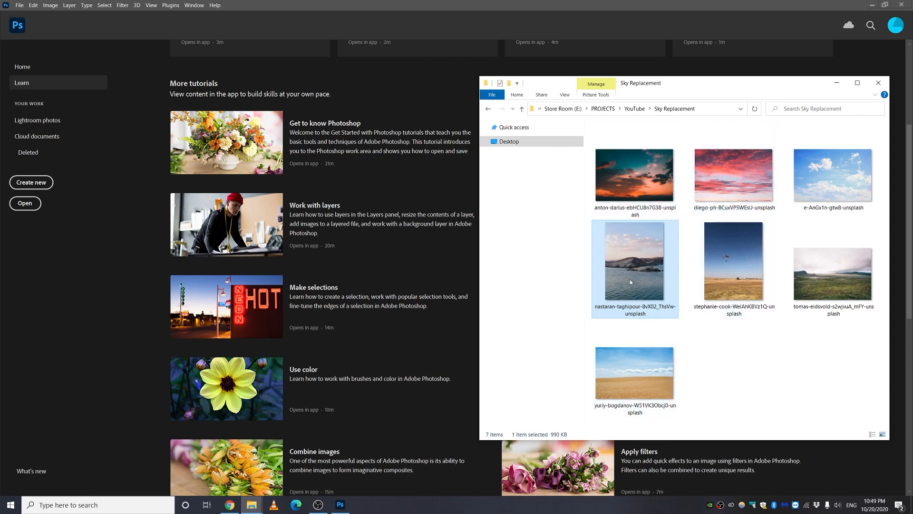
left_click_drag(630, 279, 133, 261)
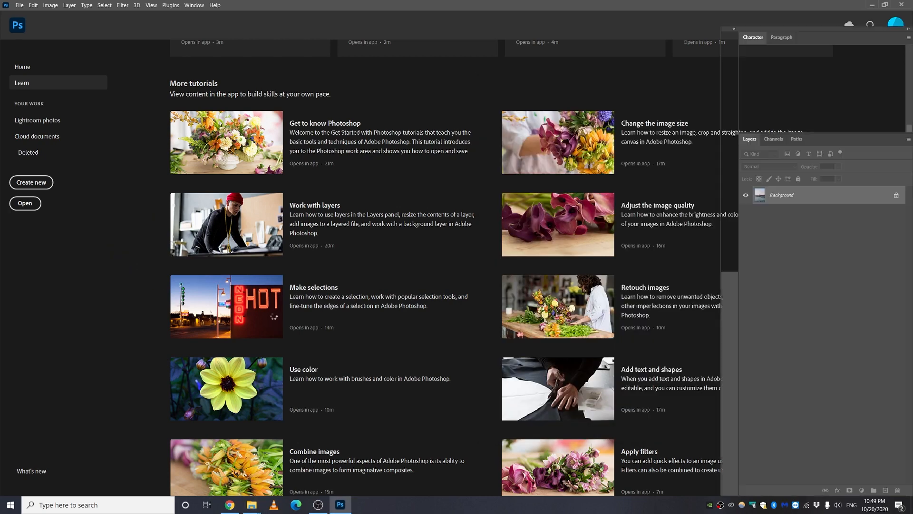
scroll(363, 229, "up", 4)
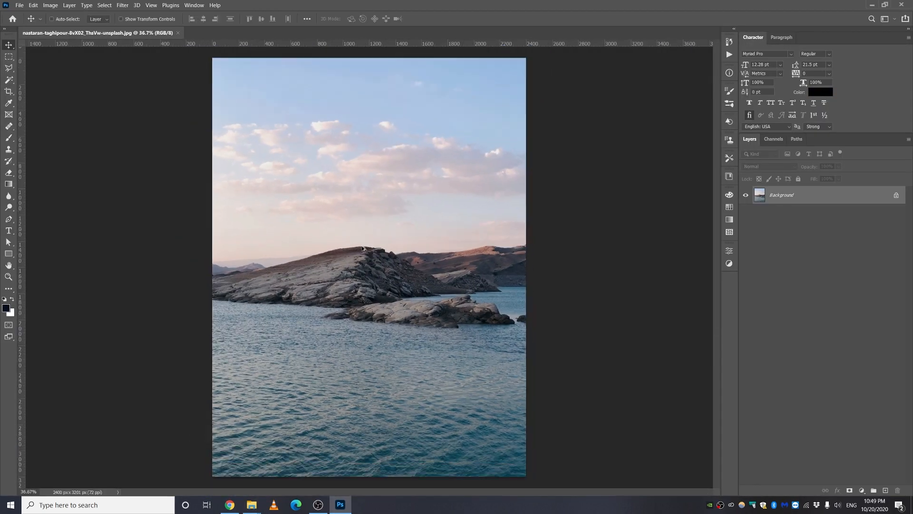
scroll(362, 252, "down", 3)
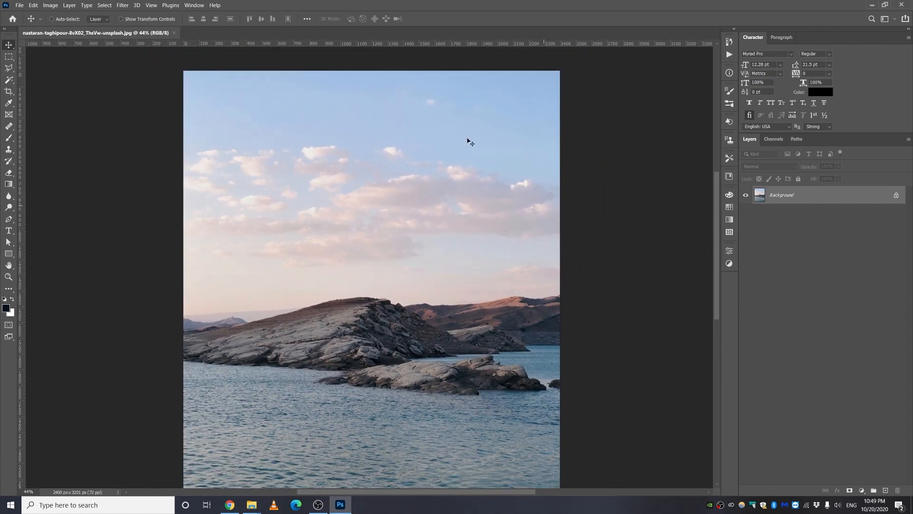
- Start Sky Replacement, set the orange sunset sky's scale to 113 and reposition the sky behind the rocky hills
left_click(33, 5)
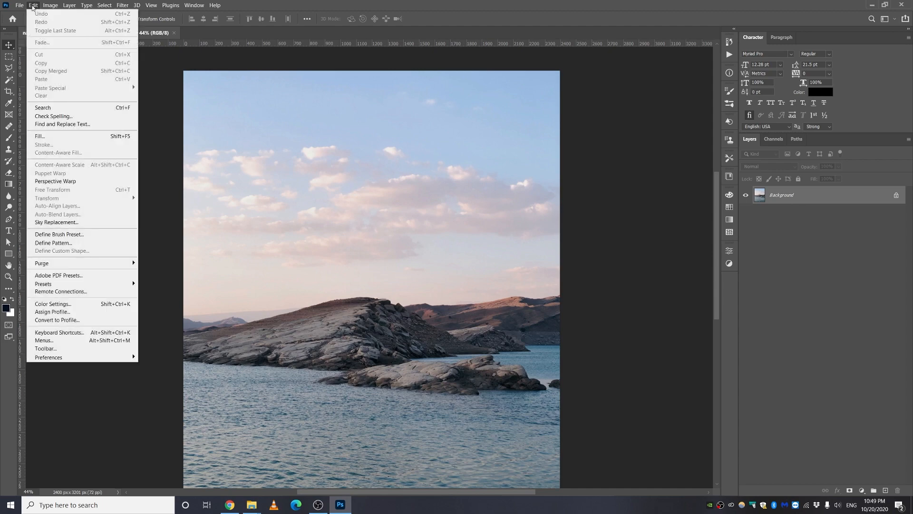
left_click(57, 223)
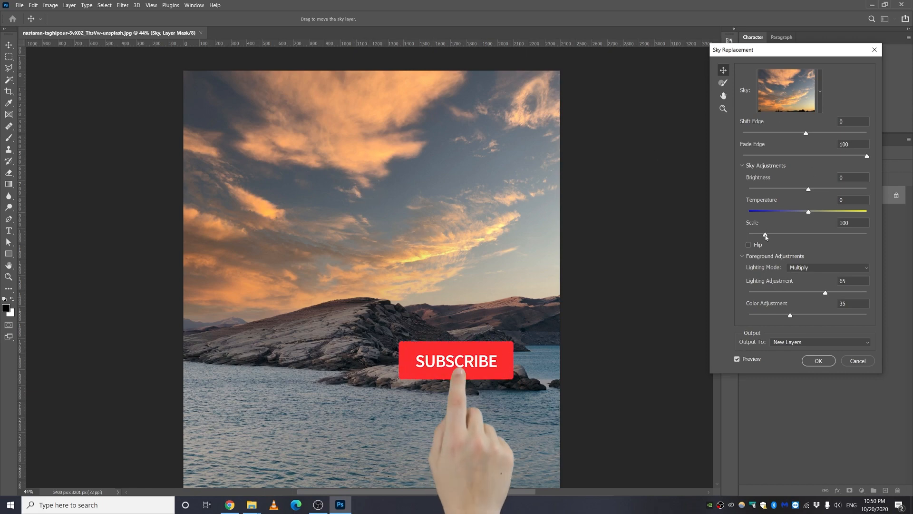
left_click_drag(766, 235, 771, 235)
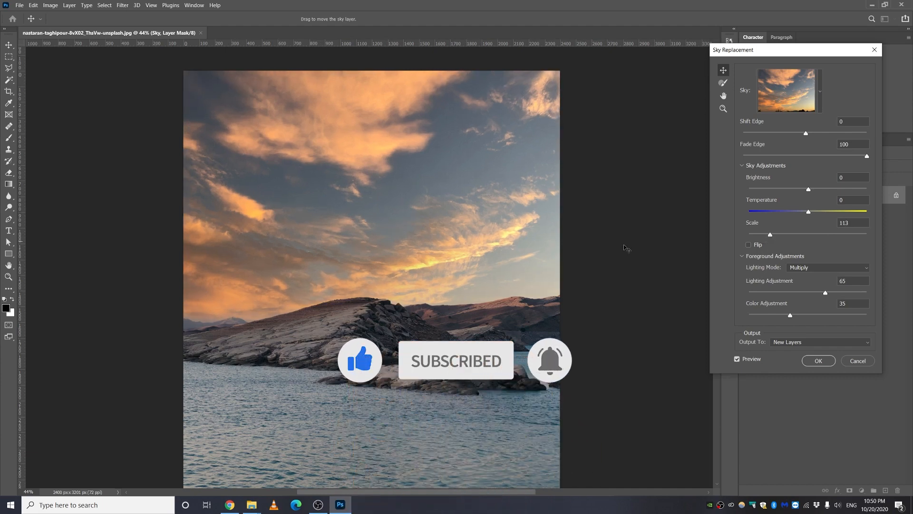
left_click_drag(354, 236, 402, 162)
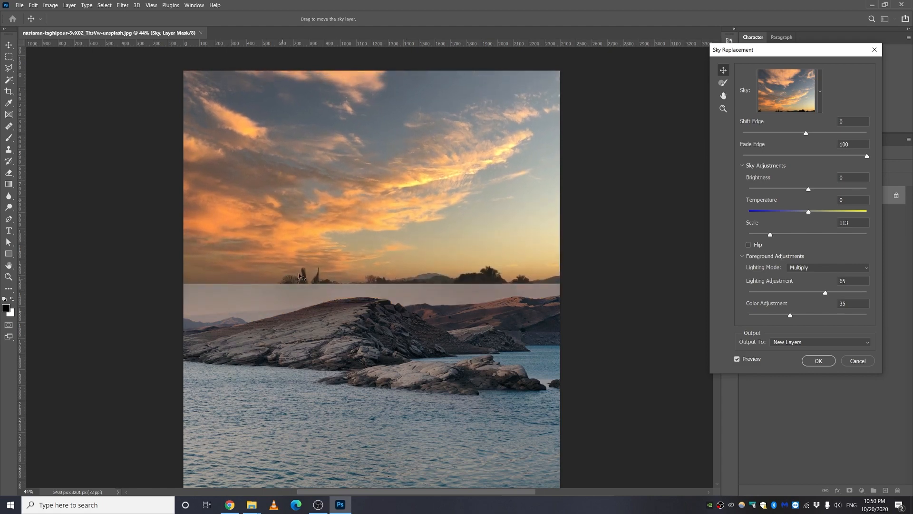
left_click_drag(414, 238, 414, 290)
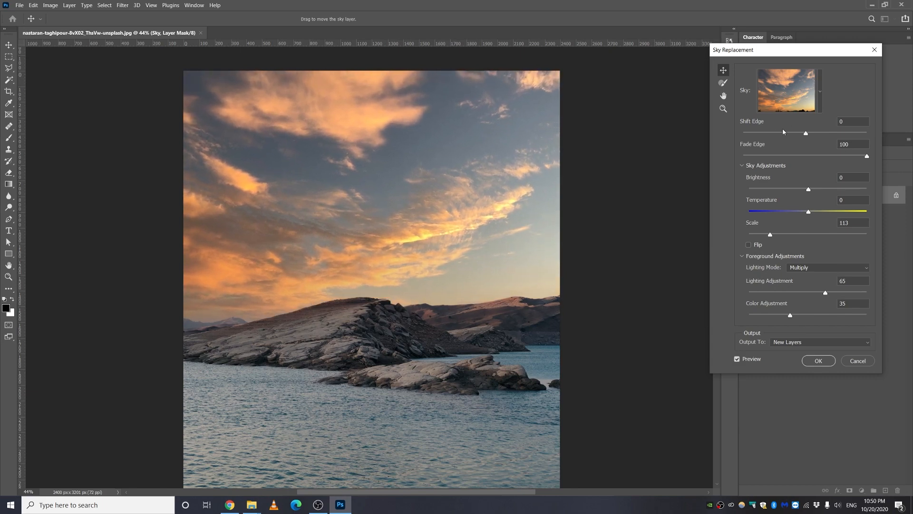
- Replace the sky with the third Blue Skies preset, with scattered white clouds, and shift it slightly upward in the image
left_click(818, 92)
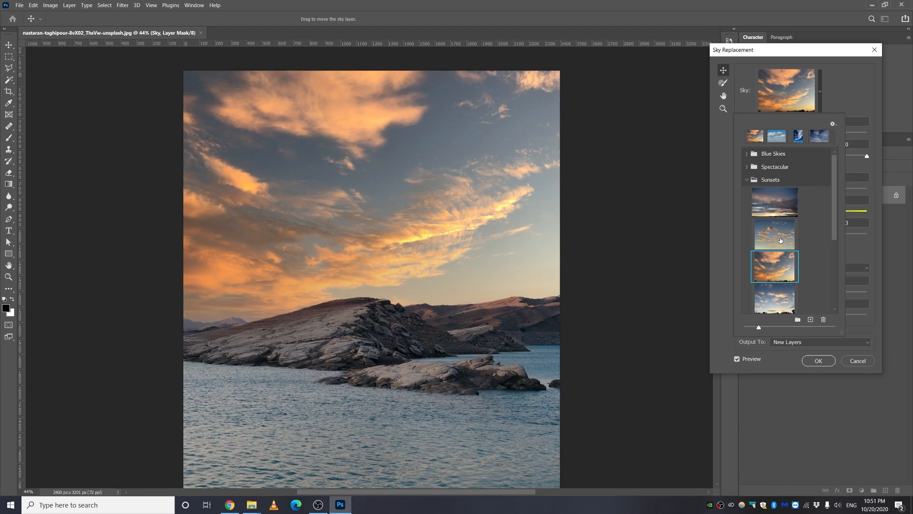
scroll(835, 202, "down", 2)
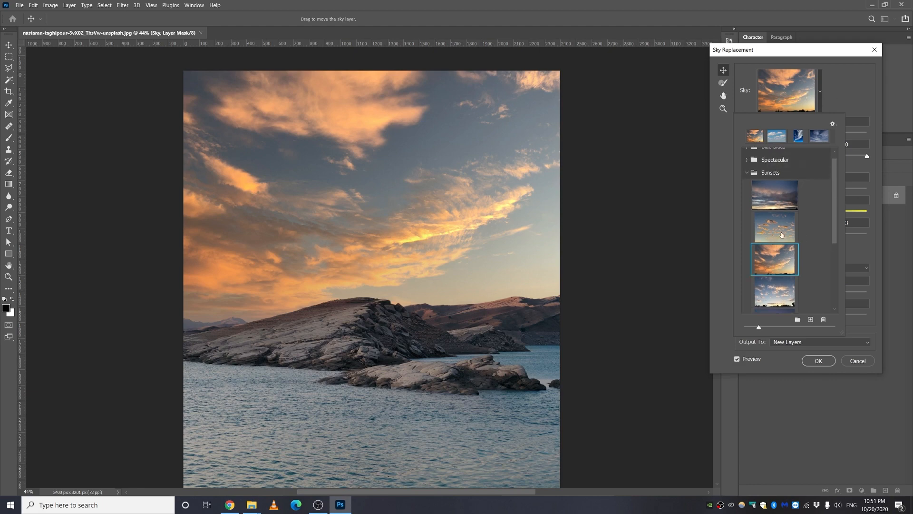
scroll(833, 211, "up", 2)
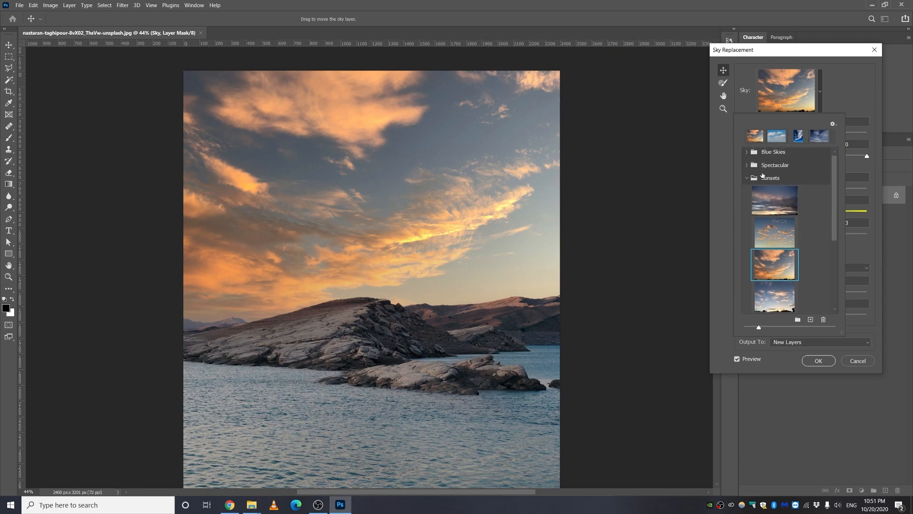
scroll(827, 190, "up", 1)
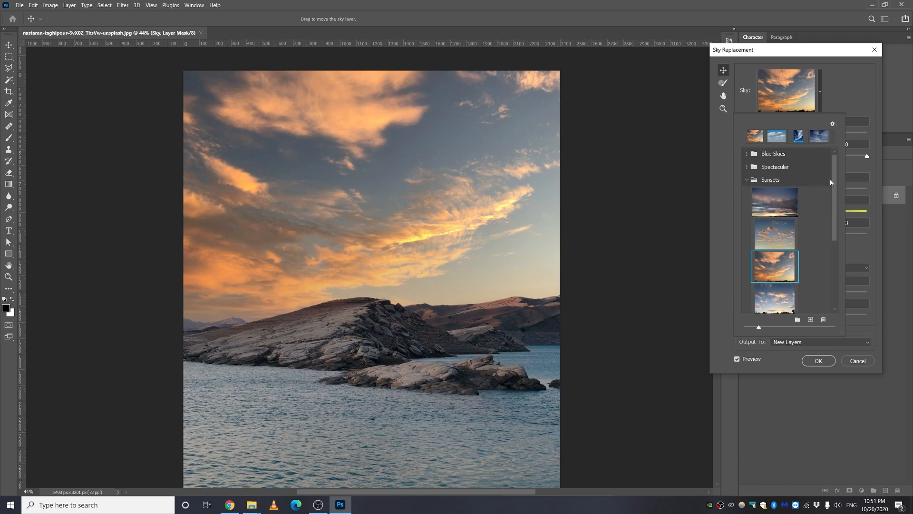
left_click(749, 155)
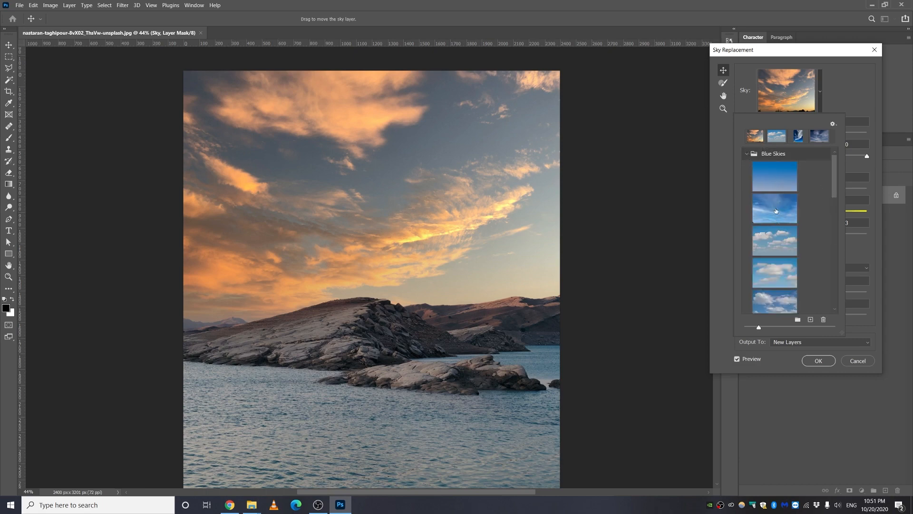
left_click(776, 211)
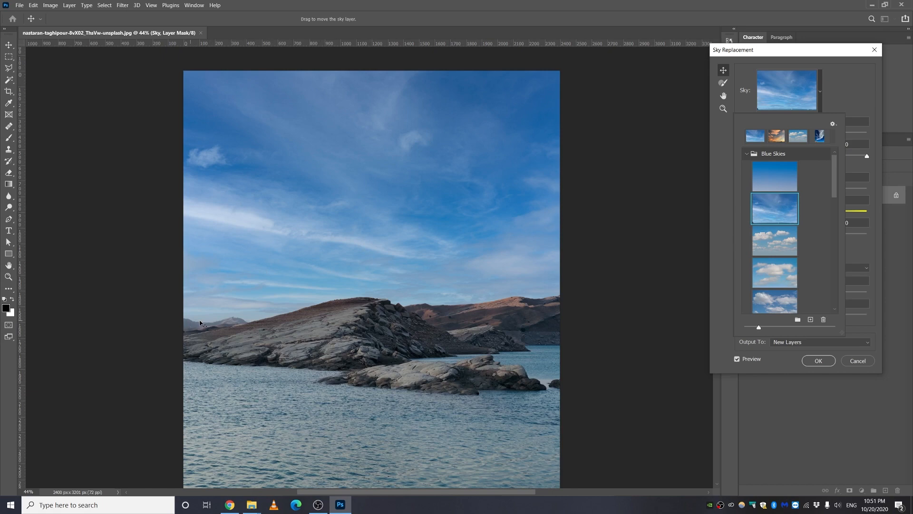
left_click(772, 241)
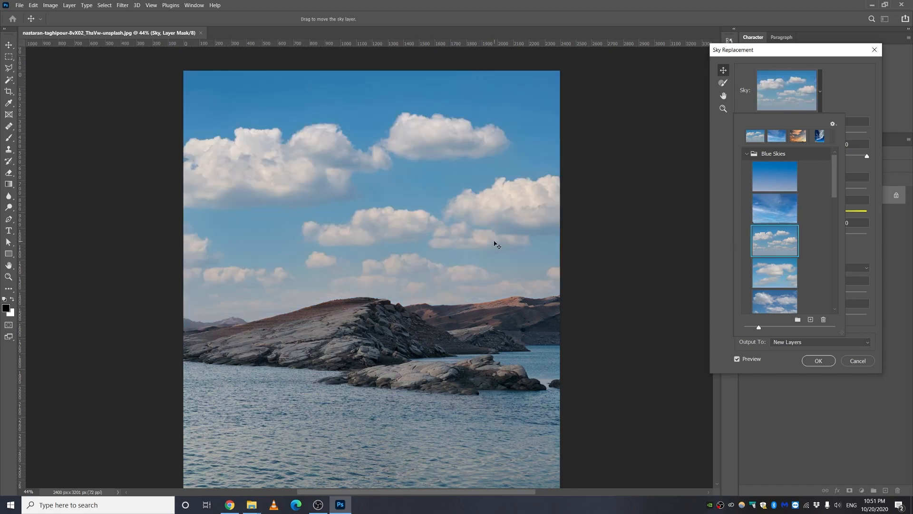
left_click_drag(495, 244, 495, 234)
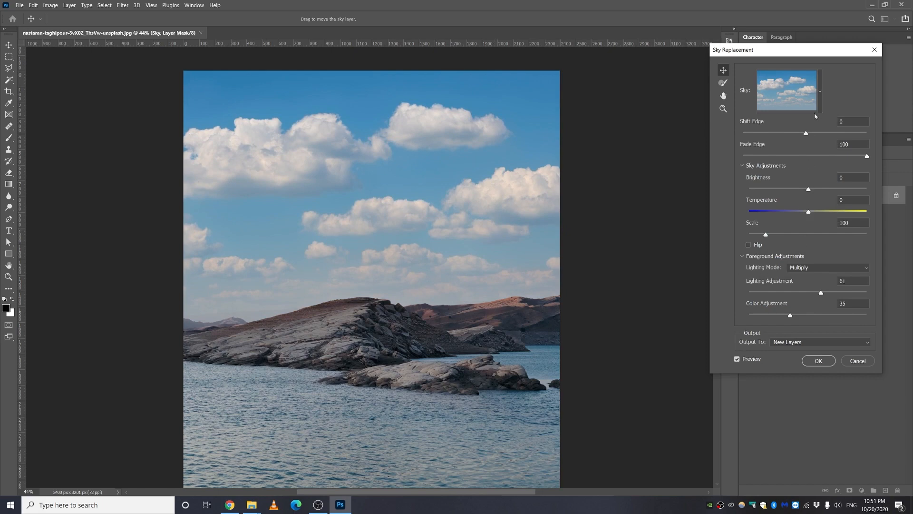
- Try the fourth Blue Skies preset, with large clouds, and switch back to the orange sunset sky from the Sunsets group
left_click(818, 97)
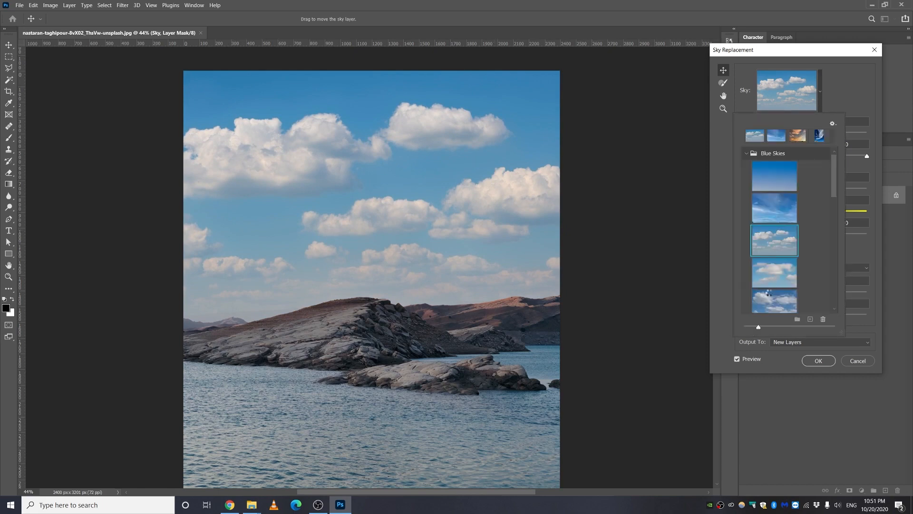
left_click(775, 272)
scroll(809, 229, "down", 3)
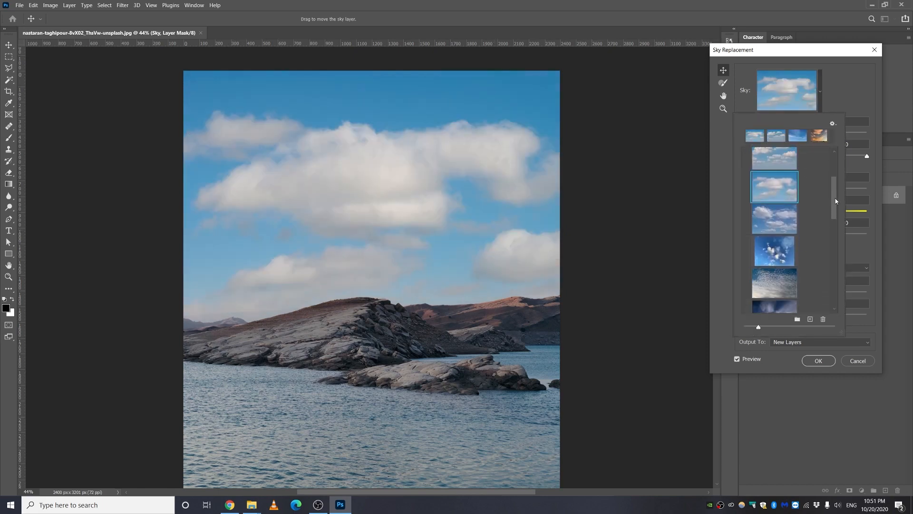
left_click_drag(836, 200, 838, 251)
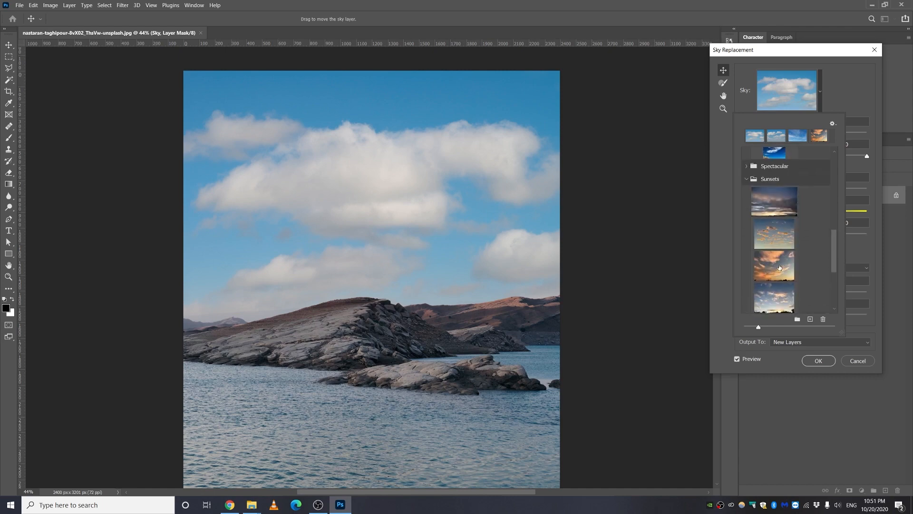
left_click(779, 267)
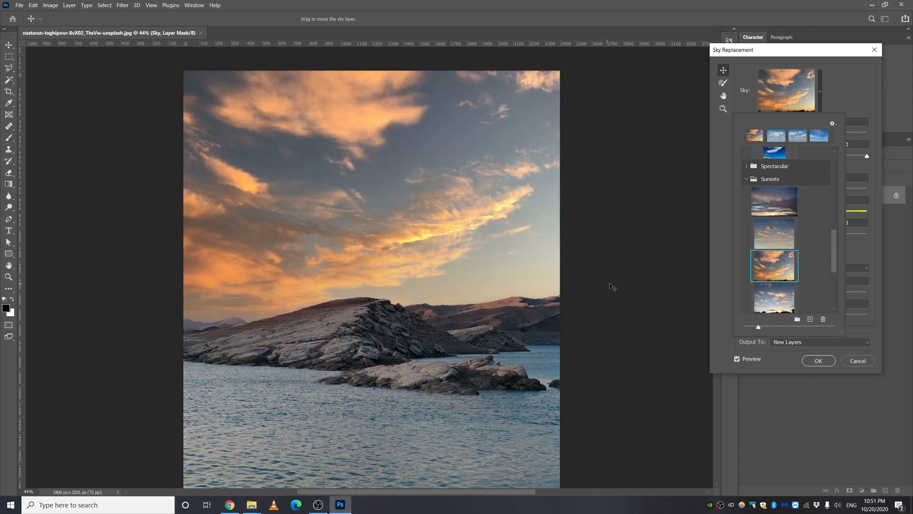
left_click(854, 102)
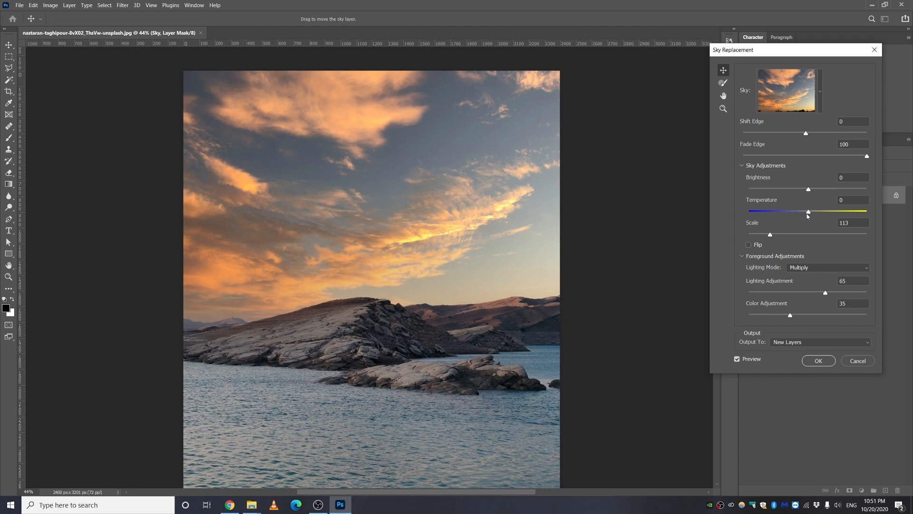
- Set the foreground Lighting Adjustment to 96 and the Color Adjustment to 75 for the sunset sky
mouse_move(808, 214)
left_mouse_down()
mouse_move(776, 216)
mouse_move(809, 212)
left_mouse_up()
left_click_drag(825, 294, 766, 295)
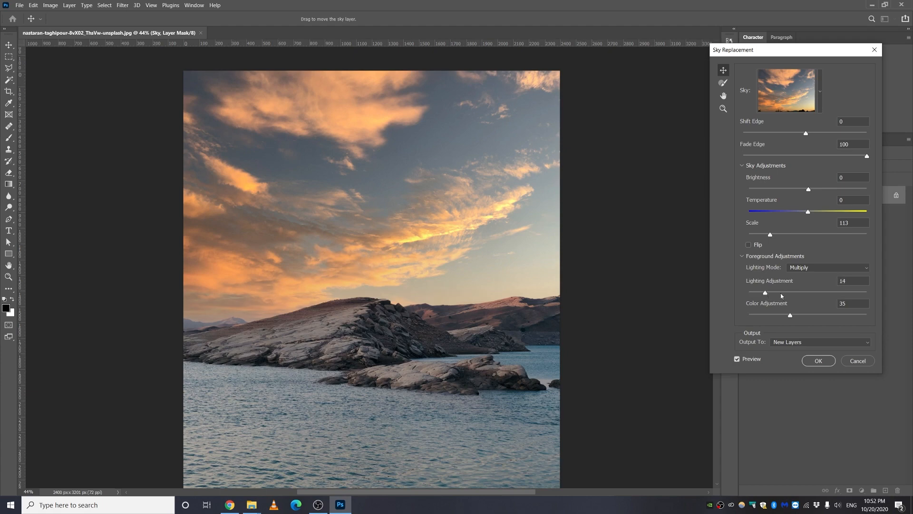
left_click_drag(831, 293, 856, 294)
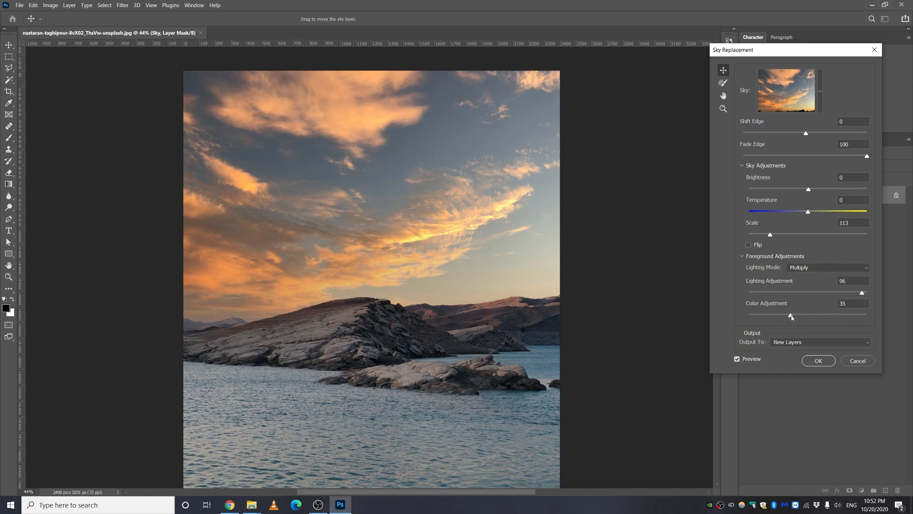
left_click_drag(792, 318, 770, 317)
left_click_drag(771, 318, 835, 317)
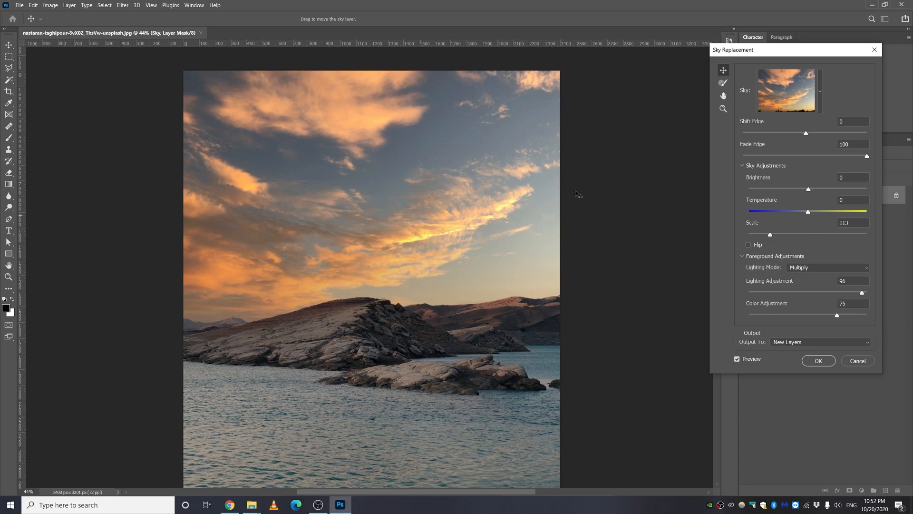
- Apply the third Blue Skies preset with scattered white clouds again as the replacement sky
left_click(822, 90)
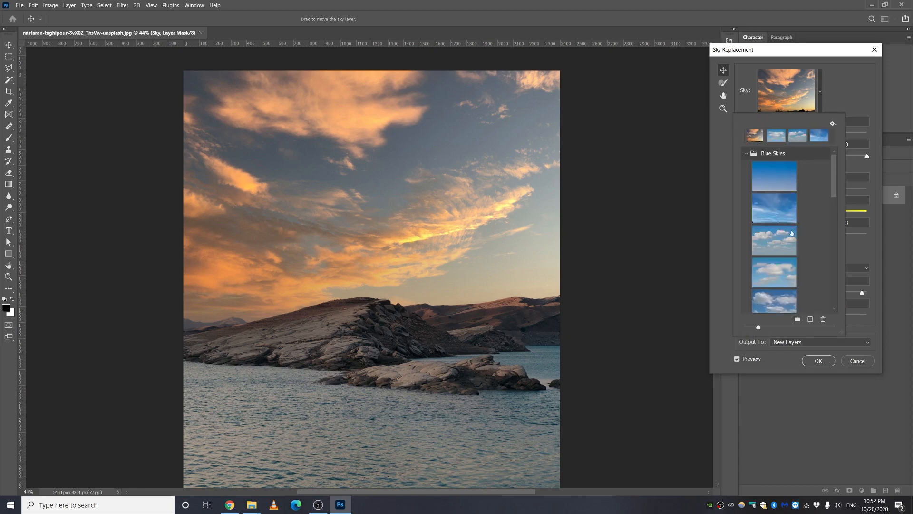
left_click(773, 244)
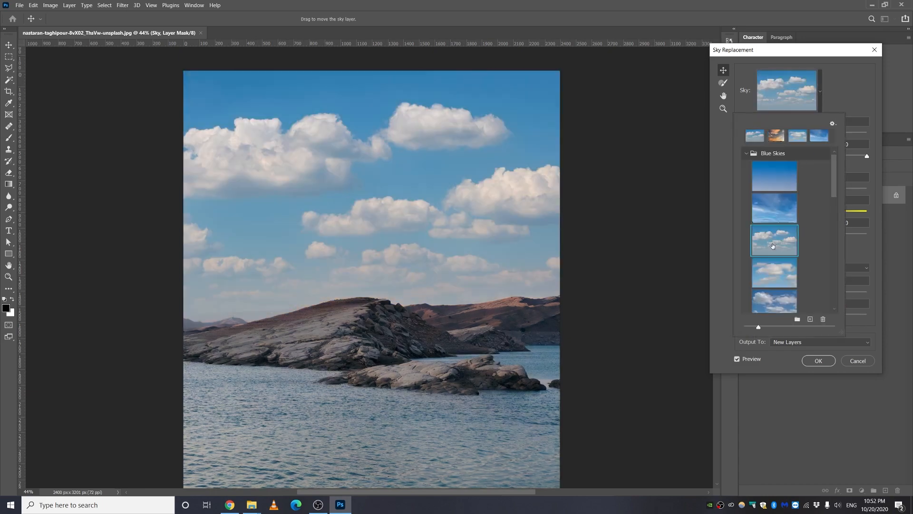
left_click(850, 192)
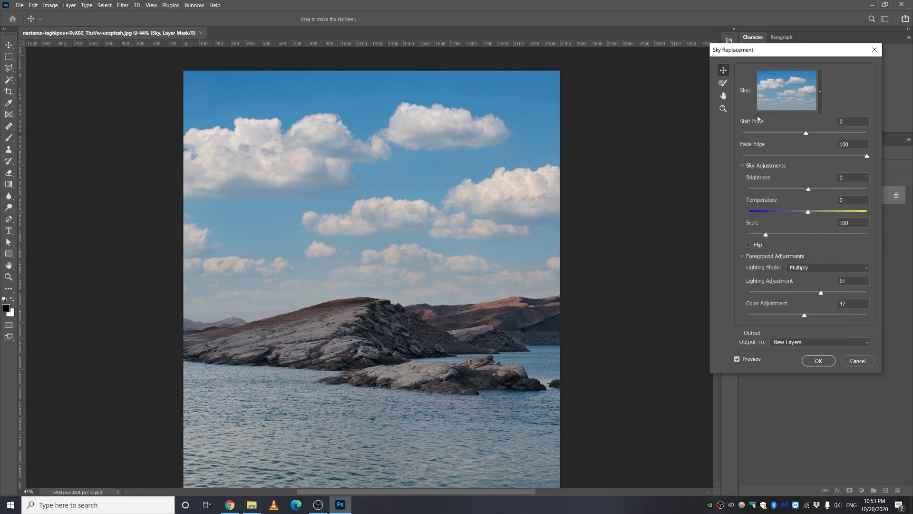
- Replace the sky with the last preset in the list, the cloudless blue-to-orange sunset gradient
left_click_drag(761, 49, 655, 86)
left_click(715, 128)
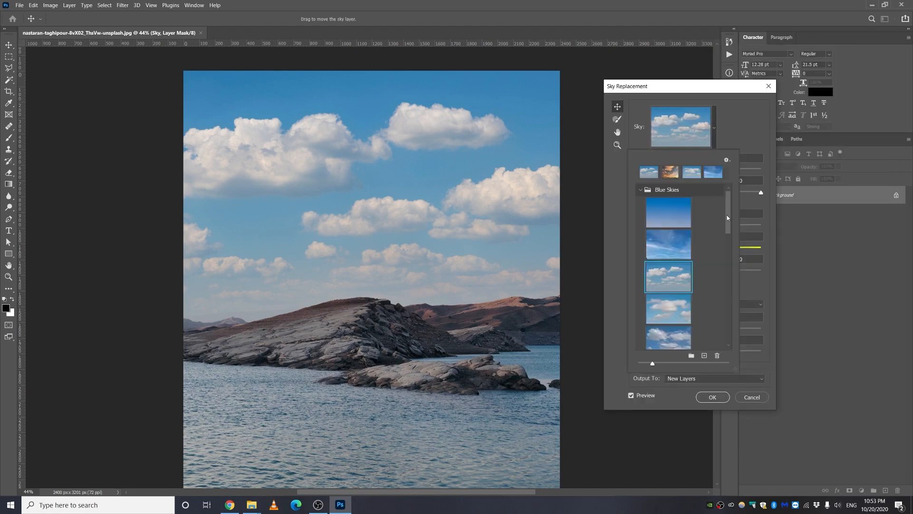
left_click_drag(727, 215, 727, 328)
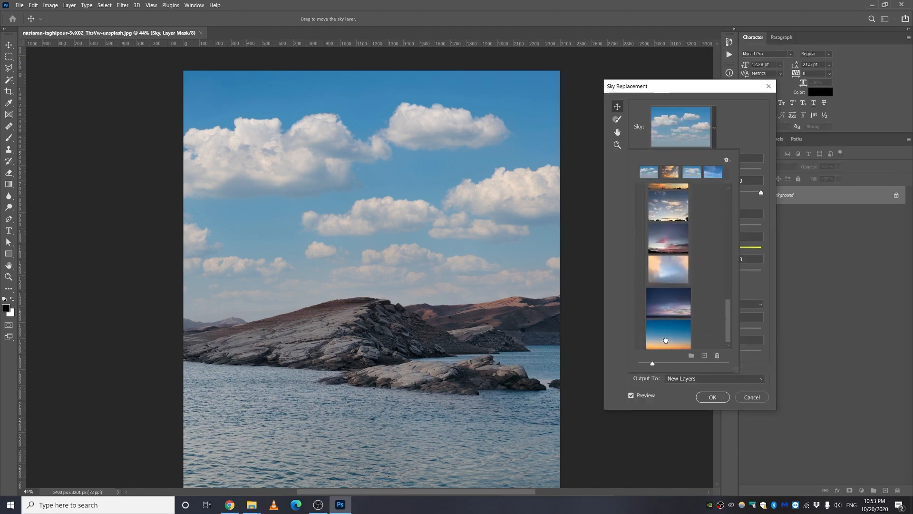
left_click(666, 342)
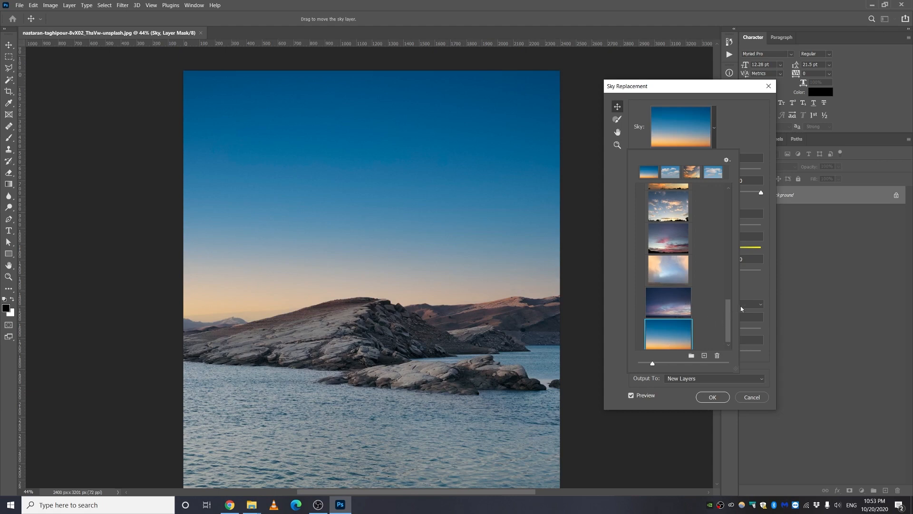
left_click(754, 288)
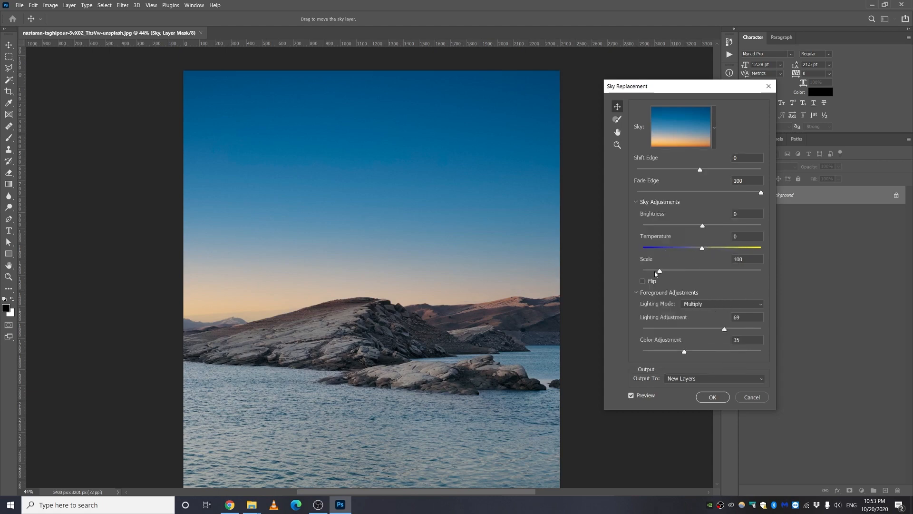
- Set the Scale of the gradient sky to 117 and shift the sky slightly upward in the image
left_click_drag(660, 270, 665, 273)
left_click_drag(451, 273, 450, 243)
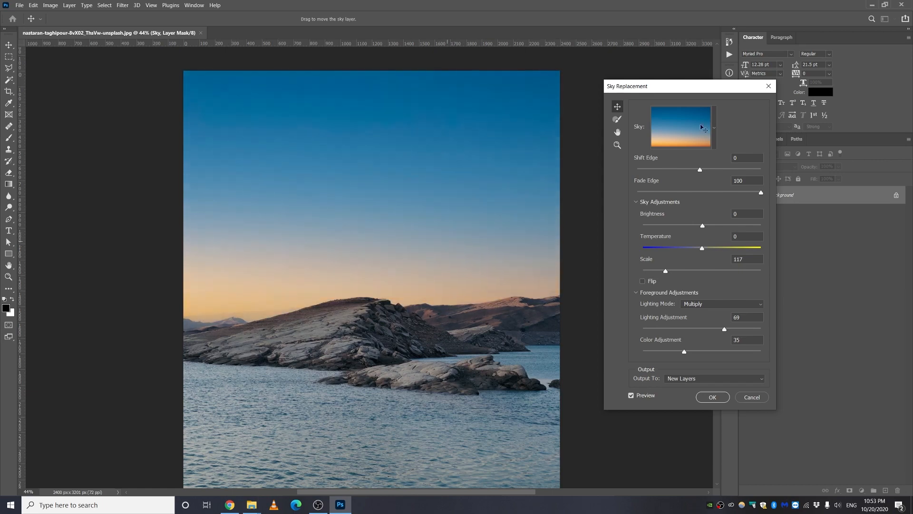
- Import e-AnGx1n-gtw8-unsplash as a new sky, keeping the suggested name, and shift the sky slightly to the left in the image
left_click(715, 128)
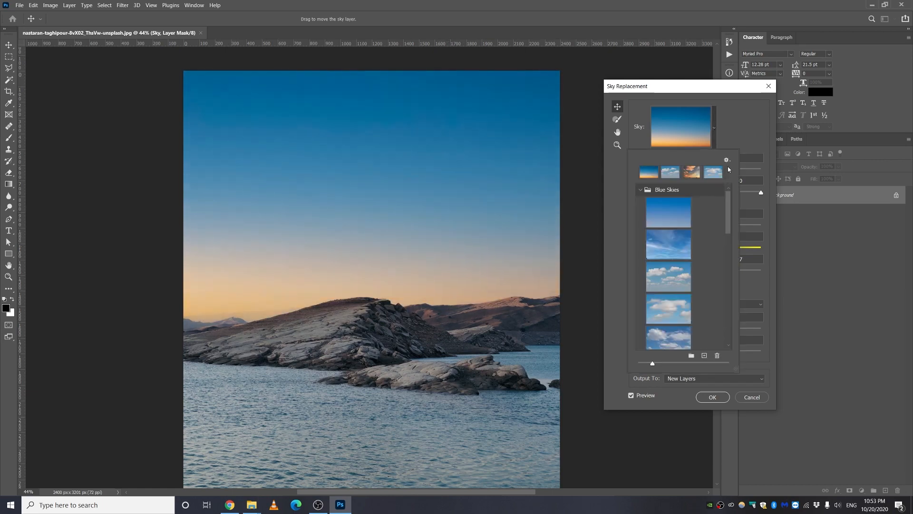
left_click(726, 161)
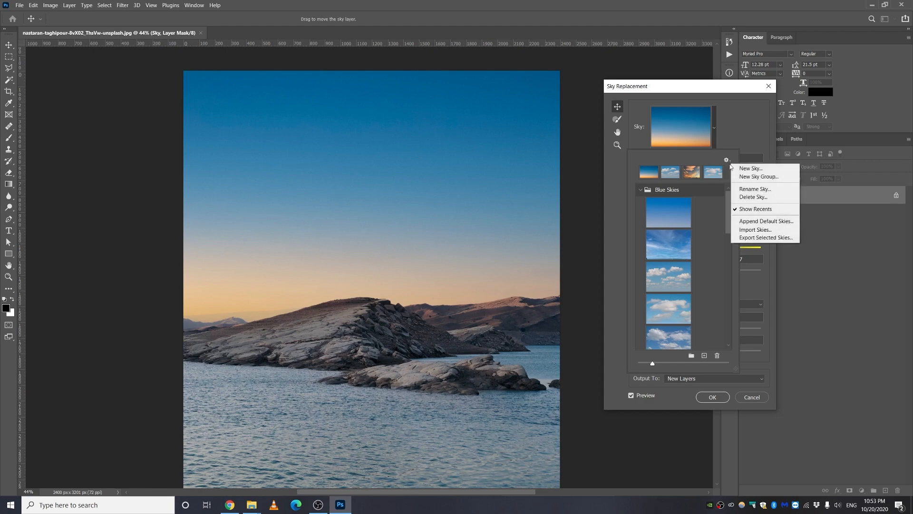
left_click(744, 169)
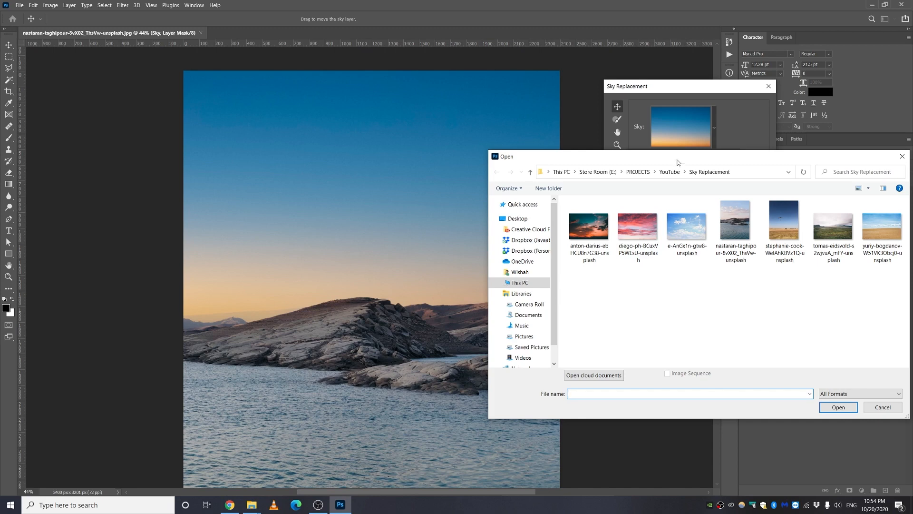
left_click_drag(692, 161, 617, 163)
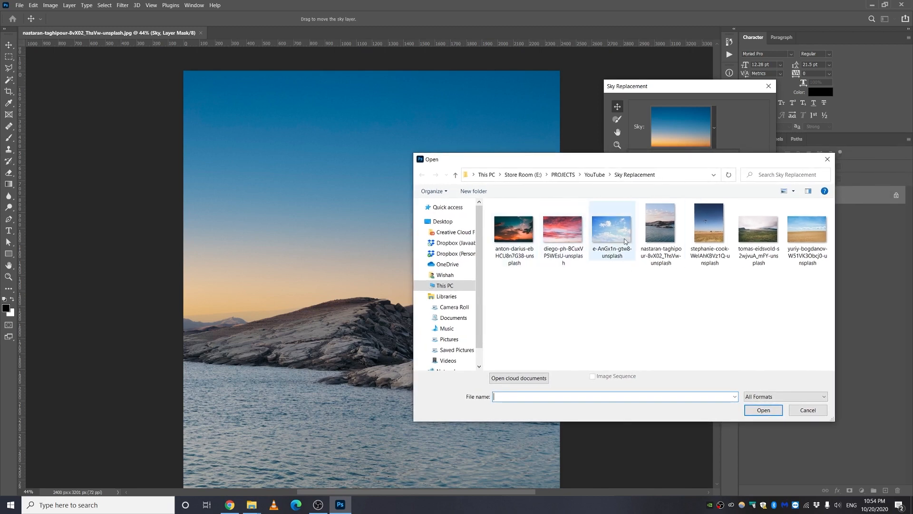
left_click(623, 245)
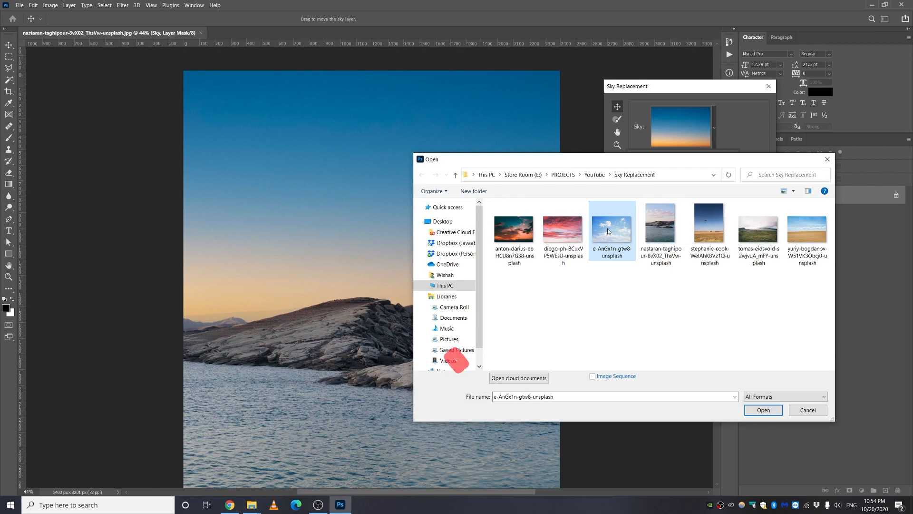
left_click(761, 410)
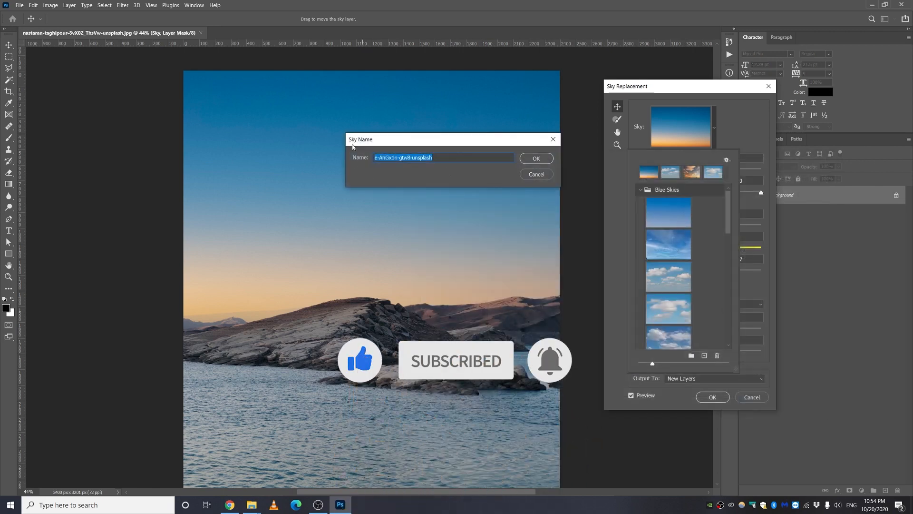
left_click_drag(374, 141, 376, 166)
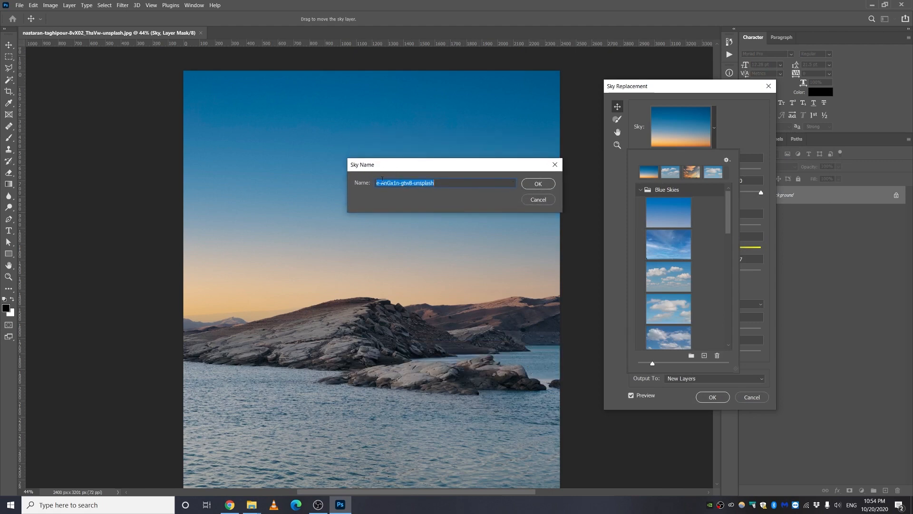
left_click(527, 185)
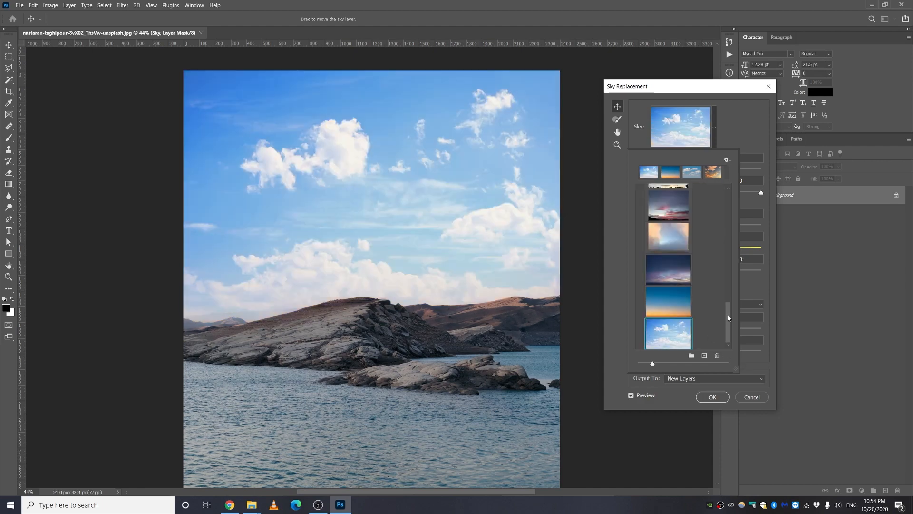
mouse_move(467, 249)
left_mouse_down()
mouse_move(453, 179)
mouse_move(453, 261)
mouse_move(440, 250)
left_mouse_up()
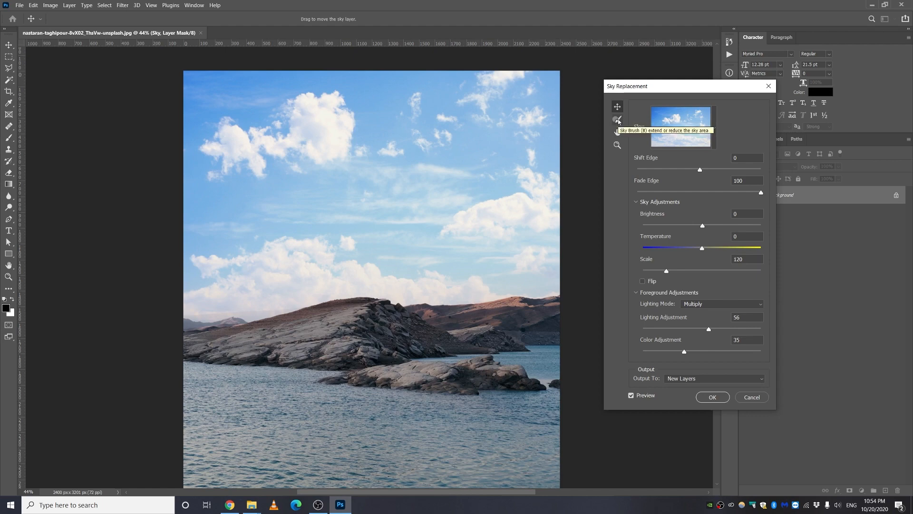
- Extend the sky area along the horizon with the Sky Brush at size 275 and set the sky's Scale to 127
left_click(618, 120)
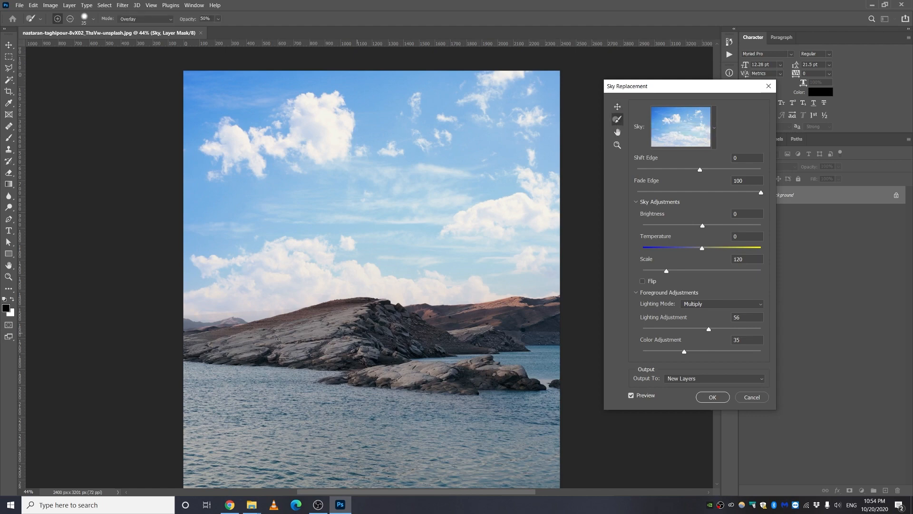
mouse_move(244, 309)
left_mouse_down()
mouse_move(279, 301)
mouse_move(217, 306)
left_mouse_up()
left_click_drag(666, 270, 669, 271)
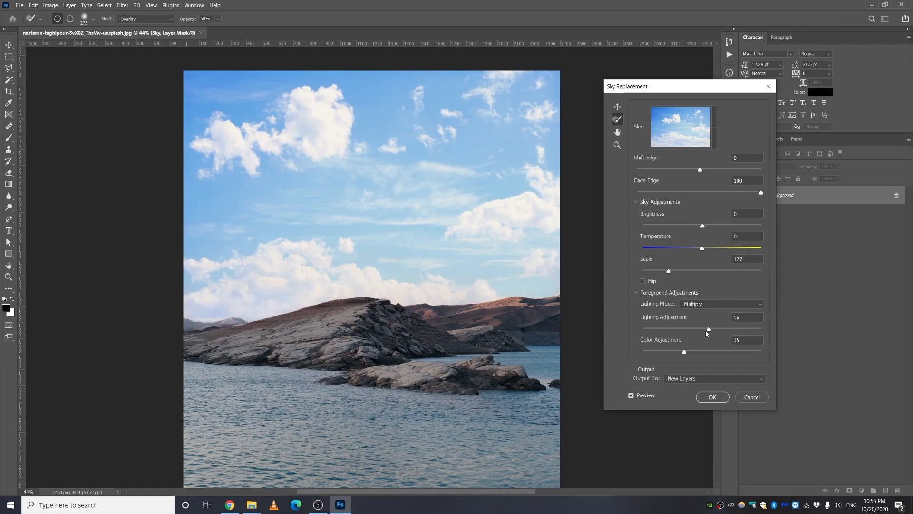
- Try the Screen lighting mode for the foreground and switch back to Multiply
left_click(710, 307)
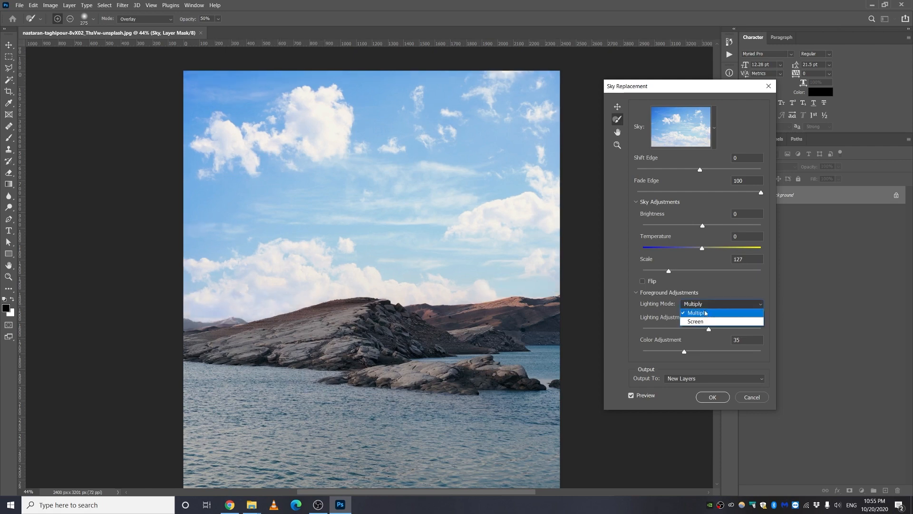
left_click(696, 322)
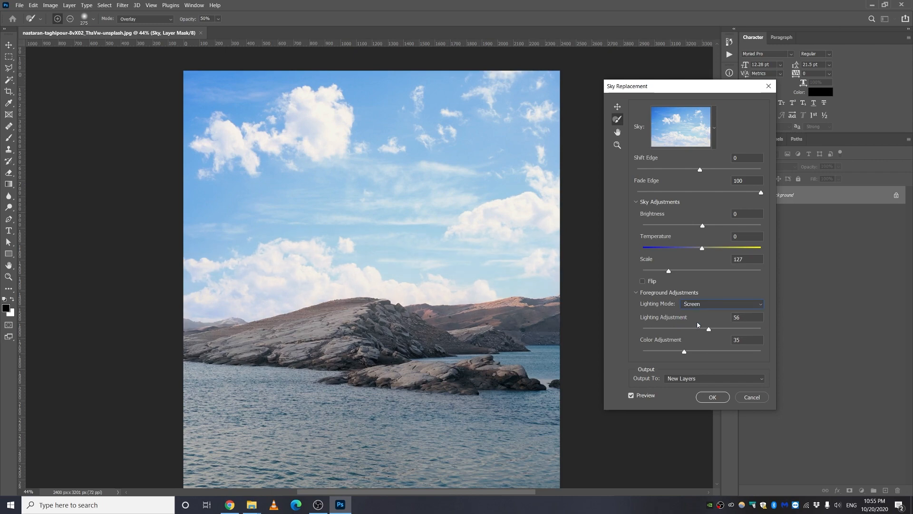
left_click(702, 305)
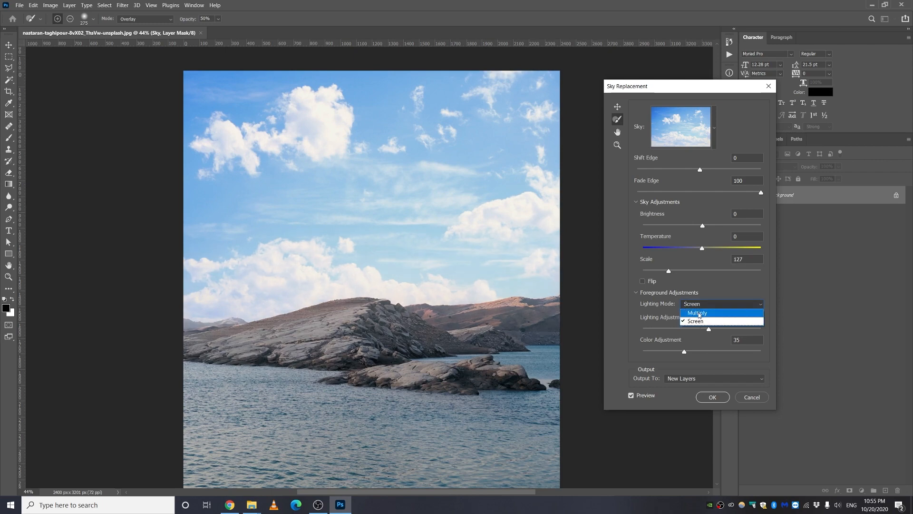
left_click(697, 314)
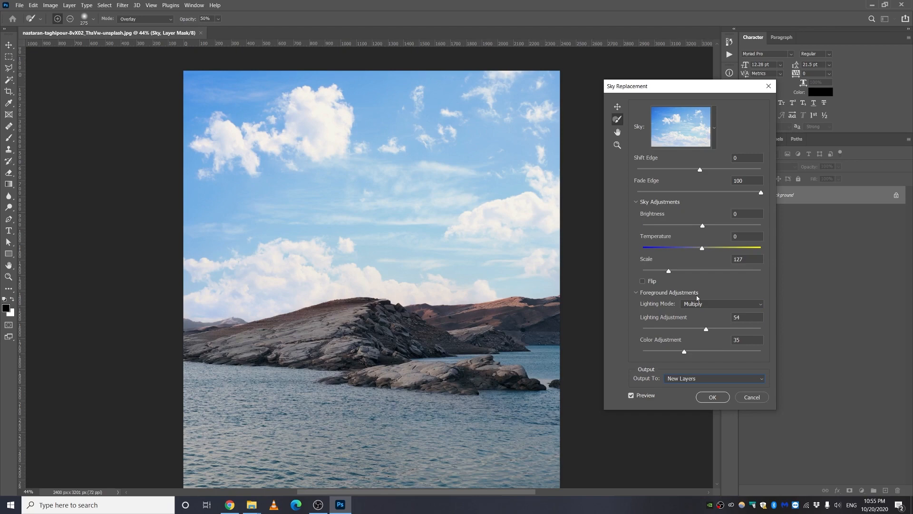
- Apply the sky replacement to new layers with Multiply lighting mode and a foreground Lighting Adjustment of 54
left_click(713, 398)
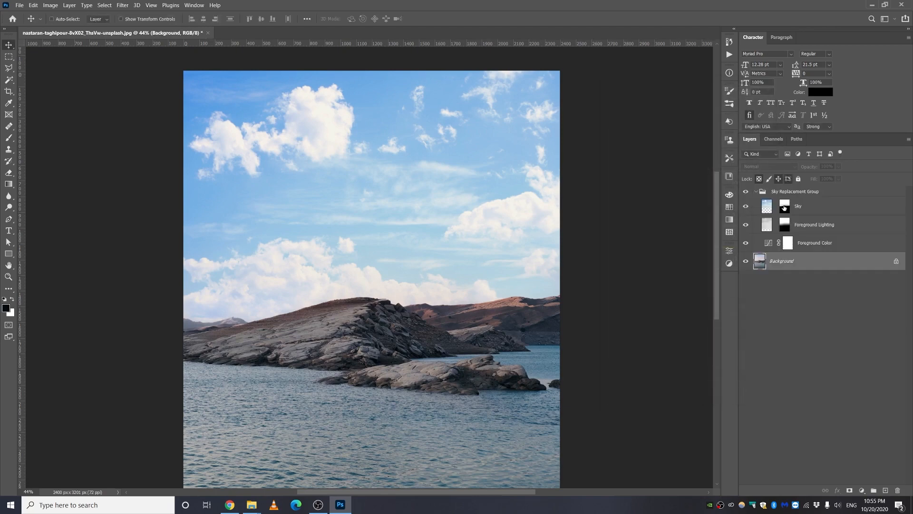
- Toggle the visibility of the Sky Replacement Group to compare the photo before and after, leaving the group shown
left_click(777, 193)
left_click(747, 191)
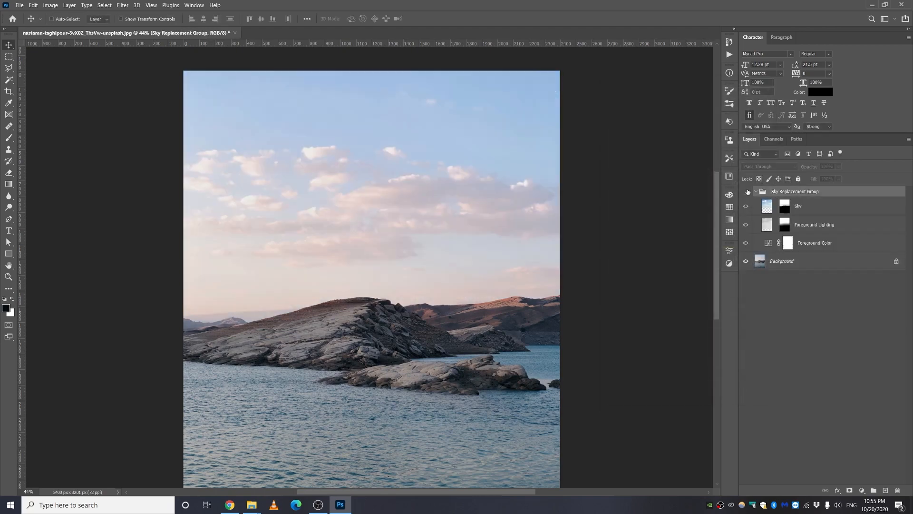
left_click(747, 192)
left_click(747, 191)
left_click(747, 192)
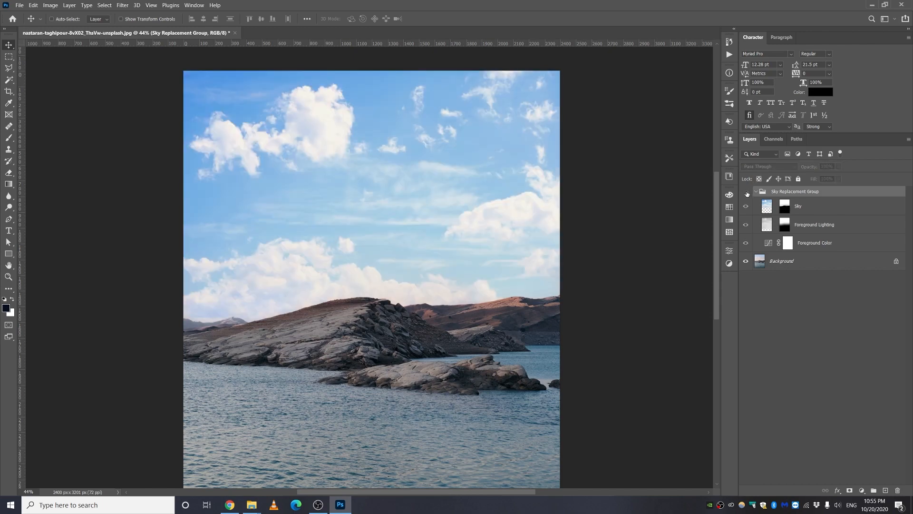
left_click(747, 192)
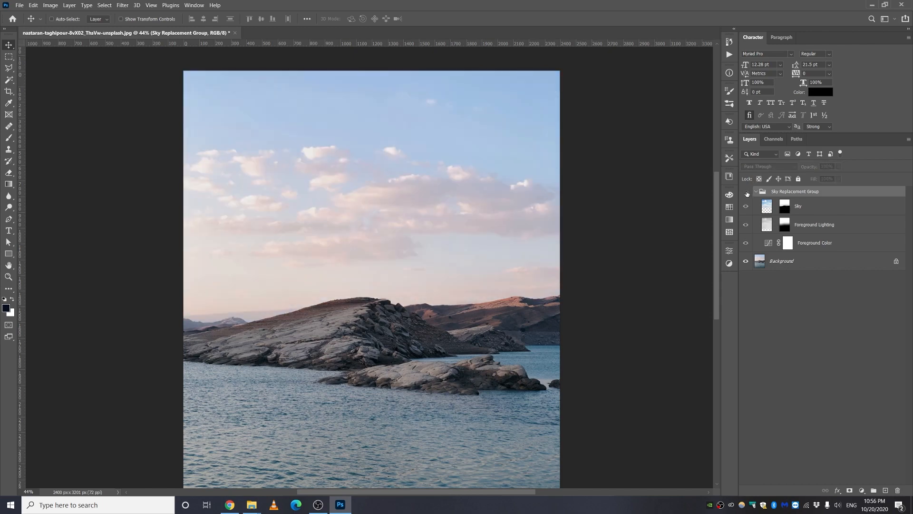
left_click(746, 192)
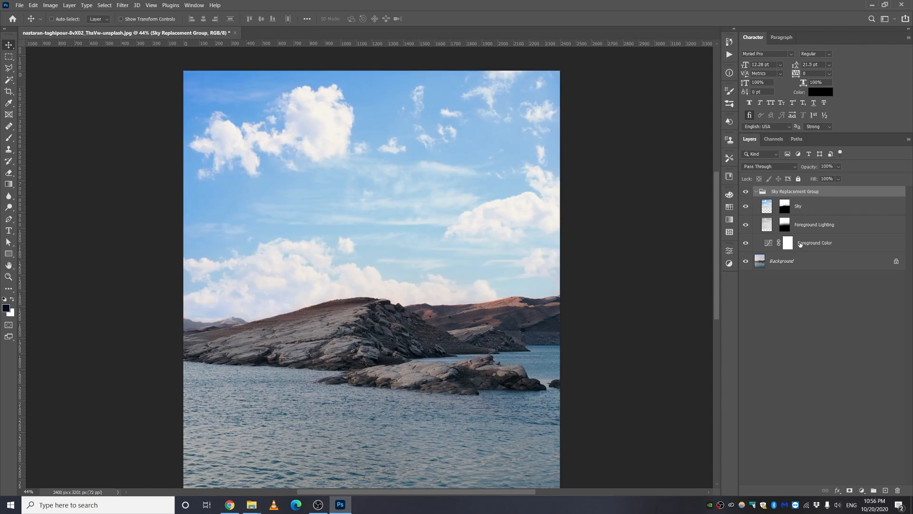
- Select the Sky layer and hide and show it to examine its effect on the image
left_click(804, 208)
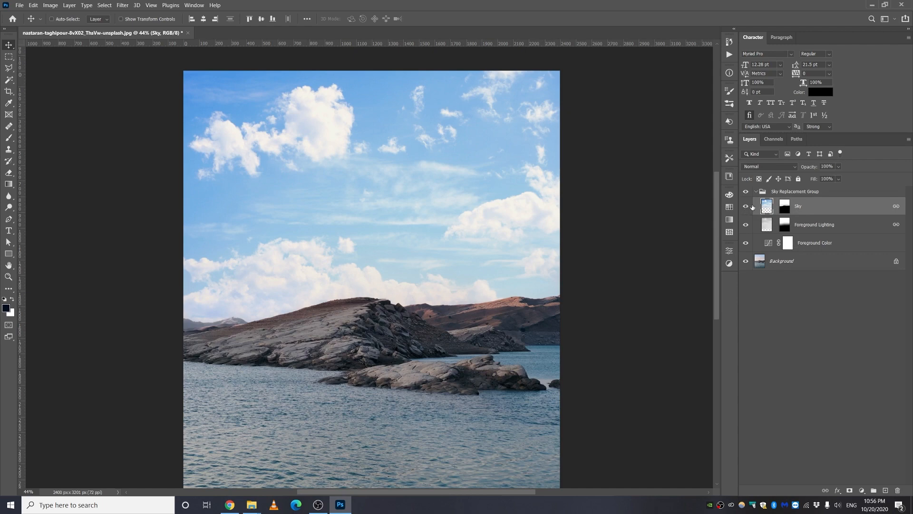
left_click(746, 207)
left_click(745, 208)
left_click(745, 208)
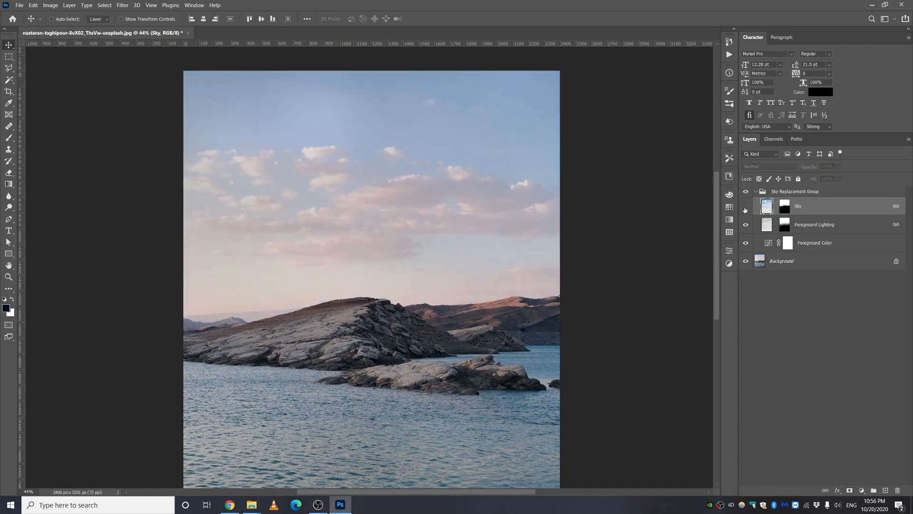
left_click(746, 208)
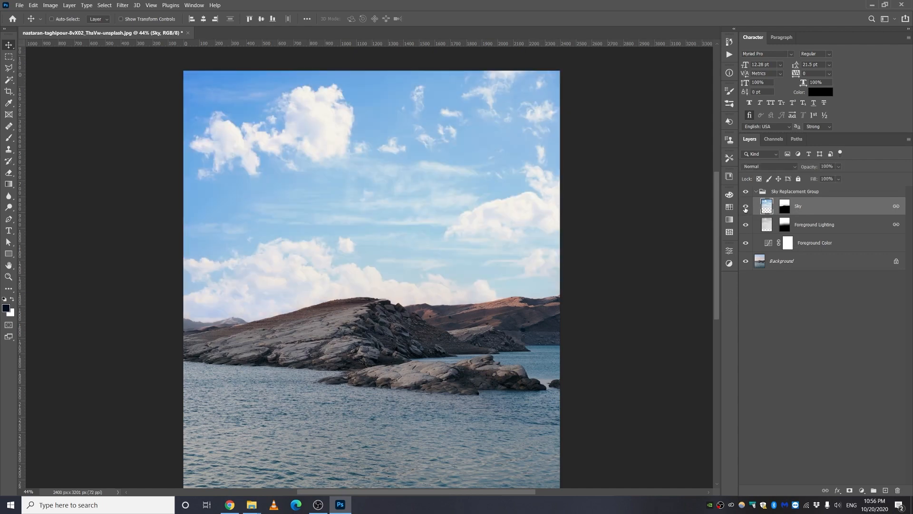
- Display the Sky layer's mask alone and examine the brushed areas along the horizon up close
left_click(786, 208, "alt")
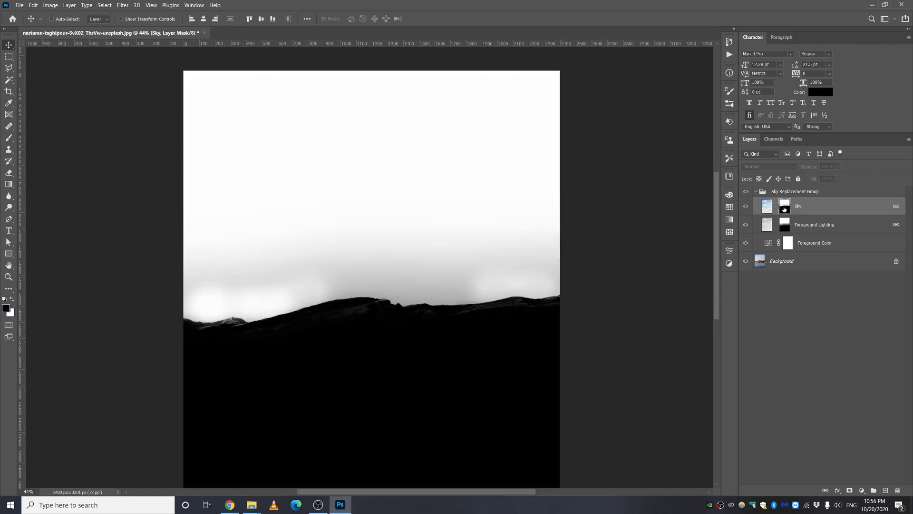
scroll(412, 338, "up", 2)
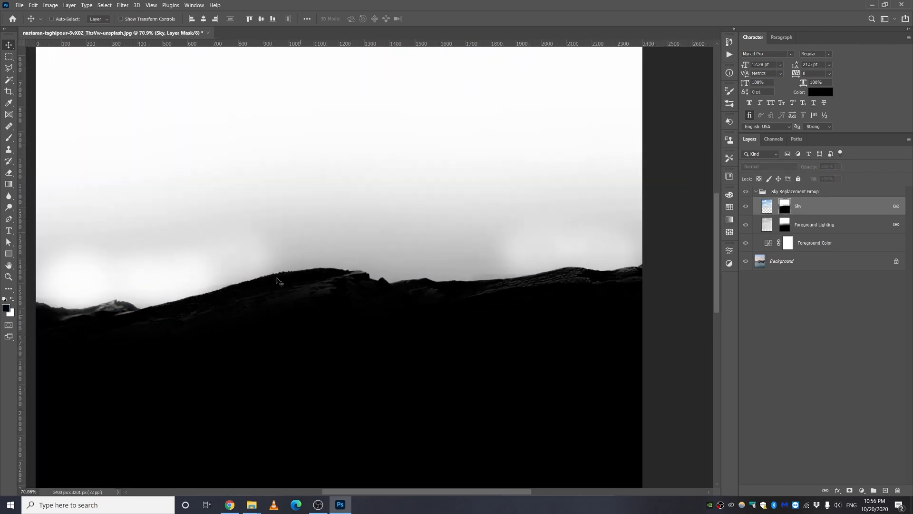
scroll(117, 293, "up", 1)
scroll(281, 287, "down", 1)
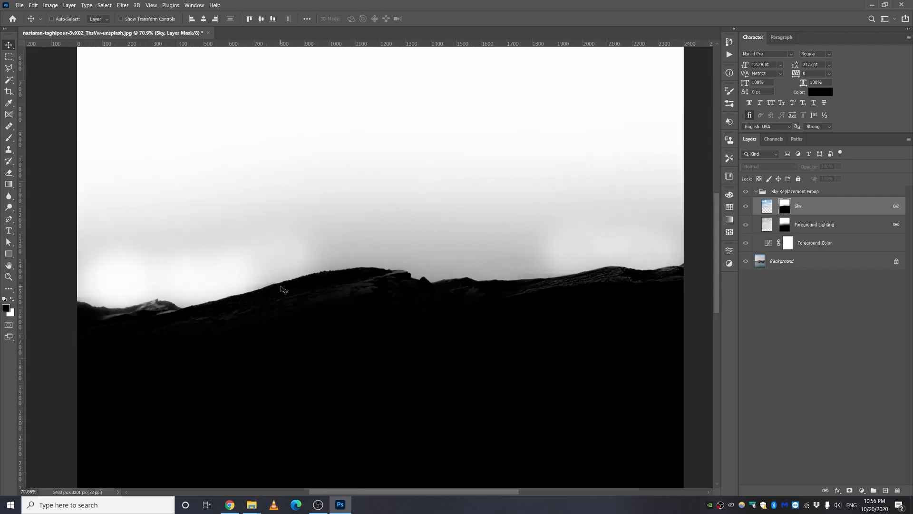
scroll(280, 288, "down", 1)
scroll(280, 288, "up", 1)
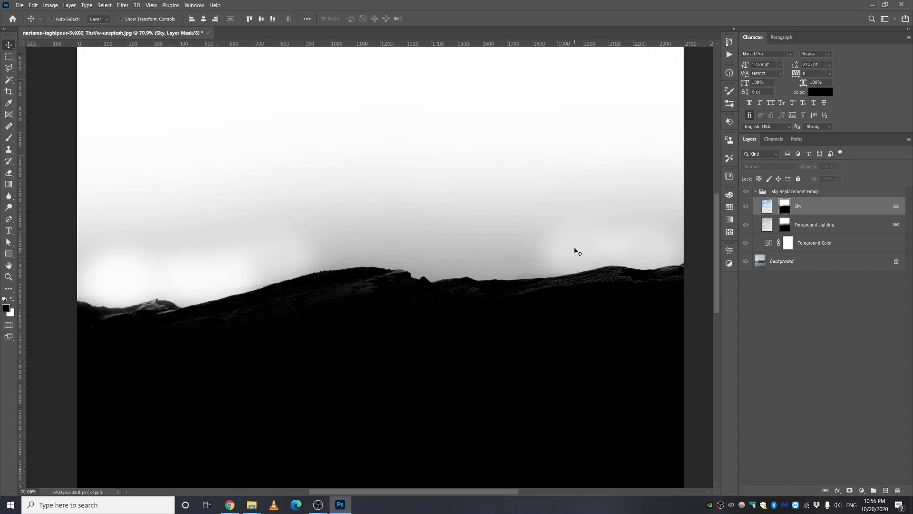
- Leave the mask view, select the Foreground Lighting layer and examine it with the Sky layer briefly hidden
left_click(776, 229)
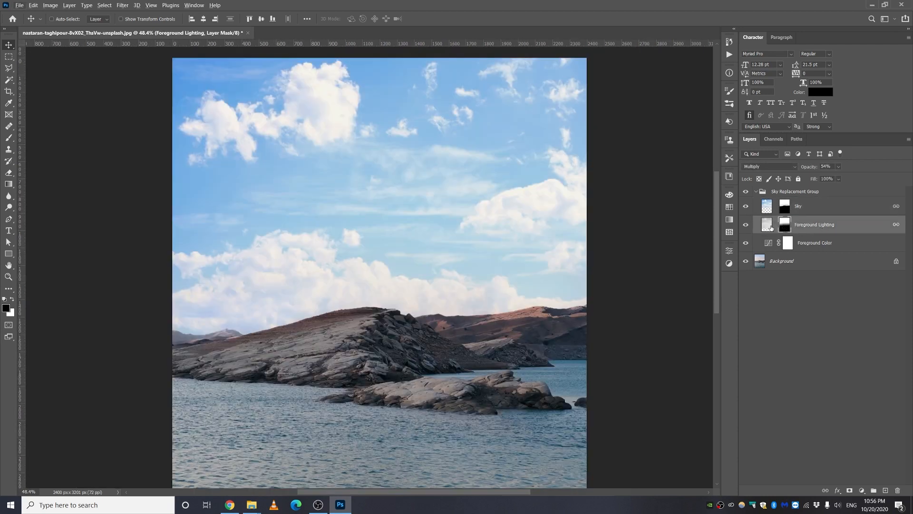
left_click(767, 228)
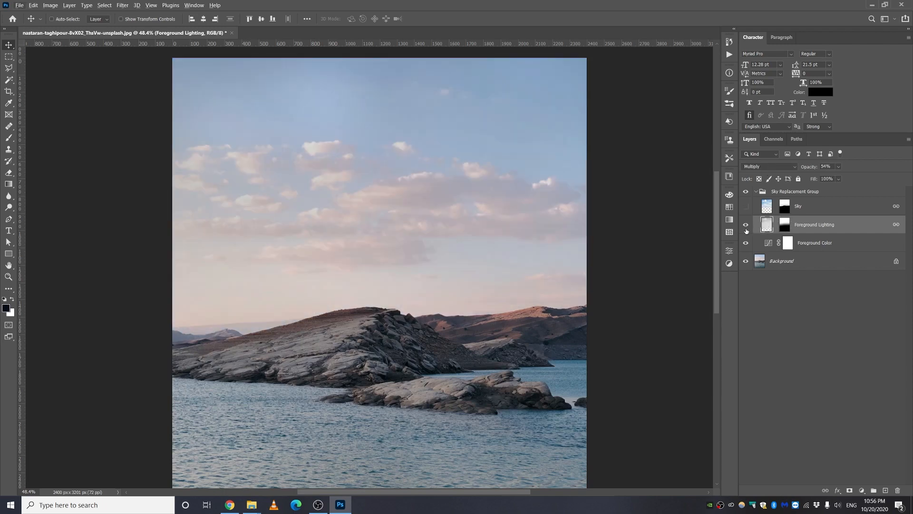
left_click(746, 207)
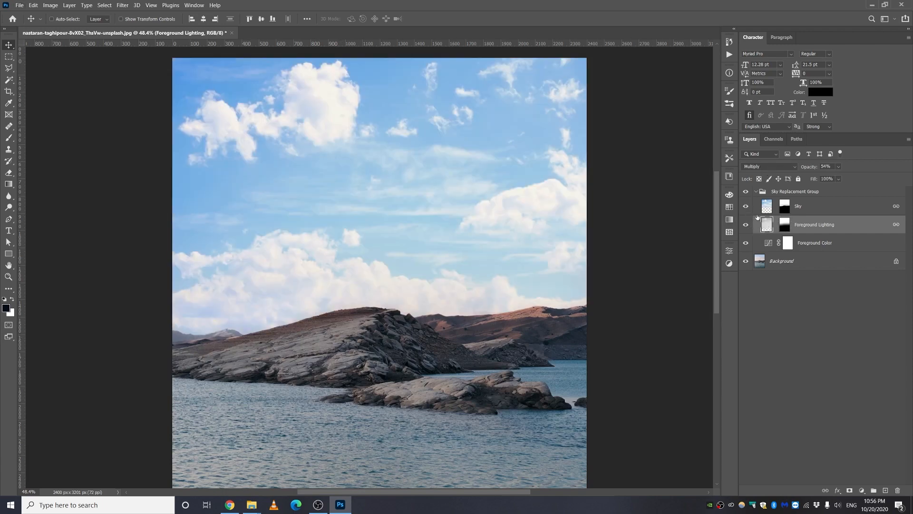
- Close the rocky island seascape document without saving its changes
left_click(764, 208)
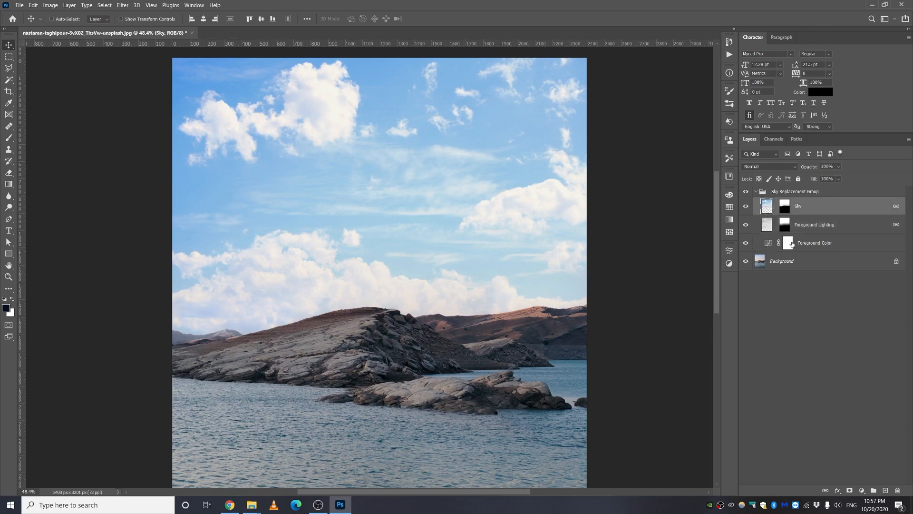
left_click(752, 278)
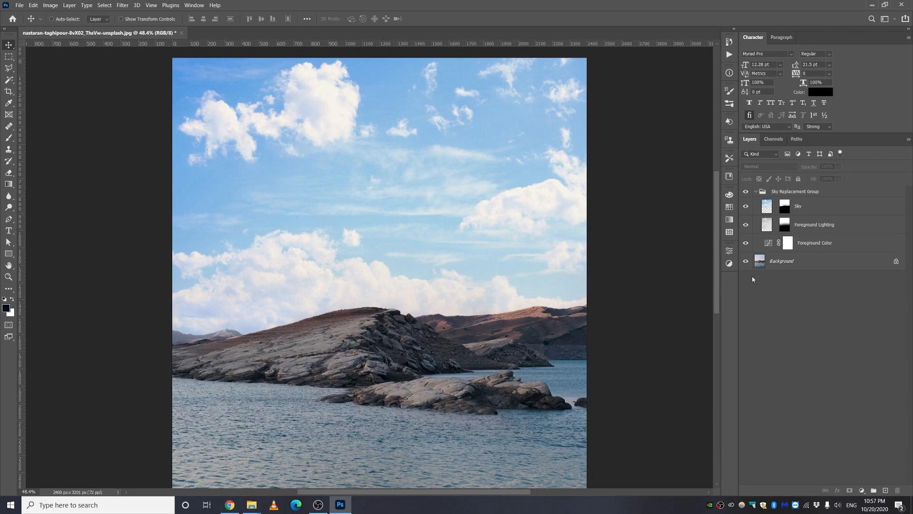
left_click(799, 191)
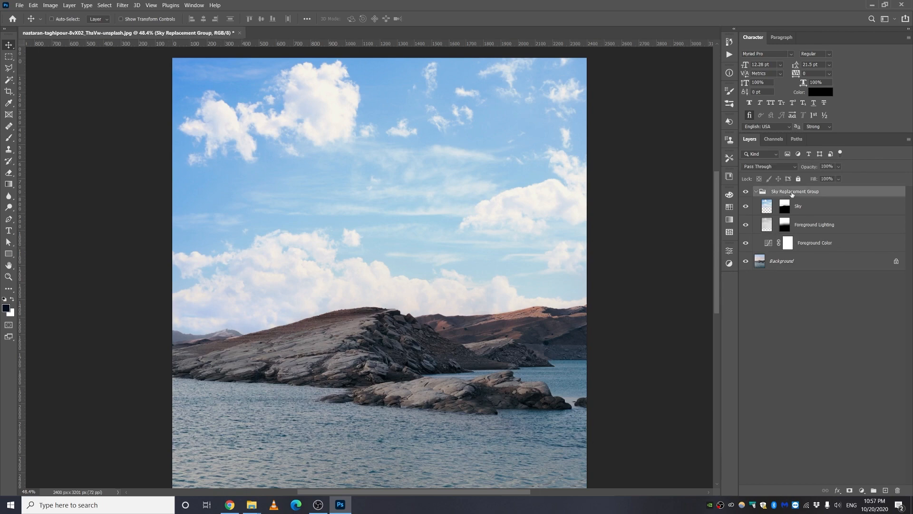
left_click(239, 33)
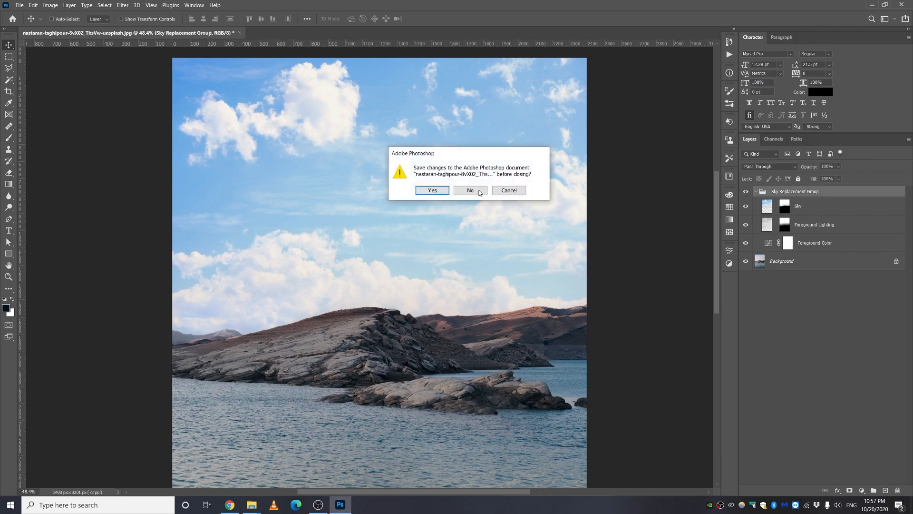
left_click(478, 190)
- Open the portrait photo of a parachutist above a dry field from the Sky Replacement folder and inspect it
mouse_move(249, 510)
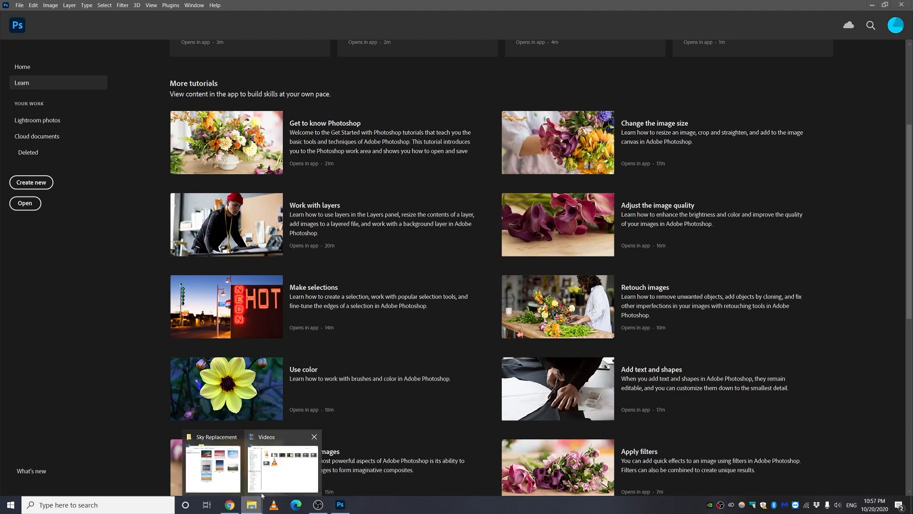
left_click(213, 464)
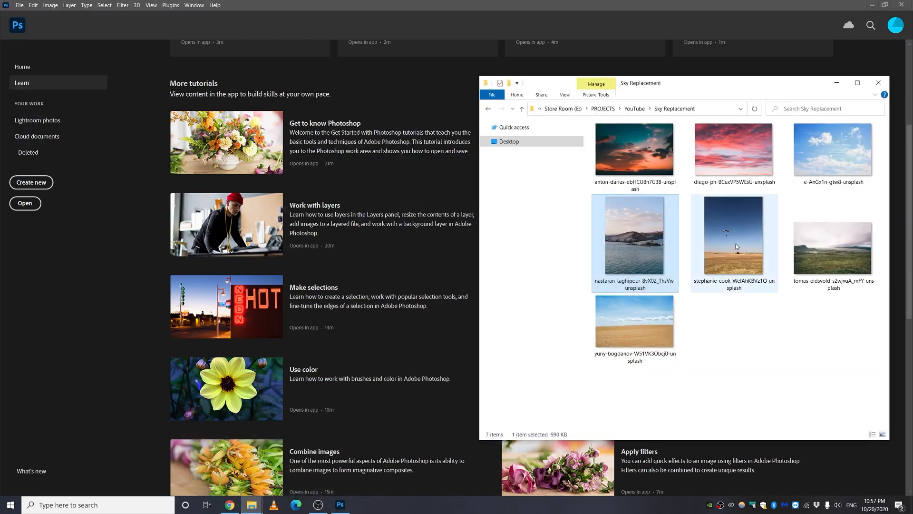
left_click(748, 253)
left_click_drag(718, 265, 123, 250)
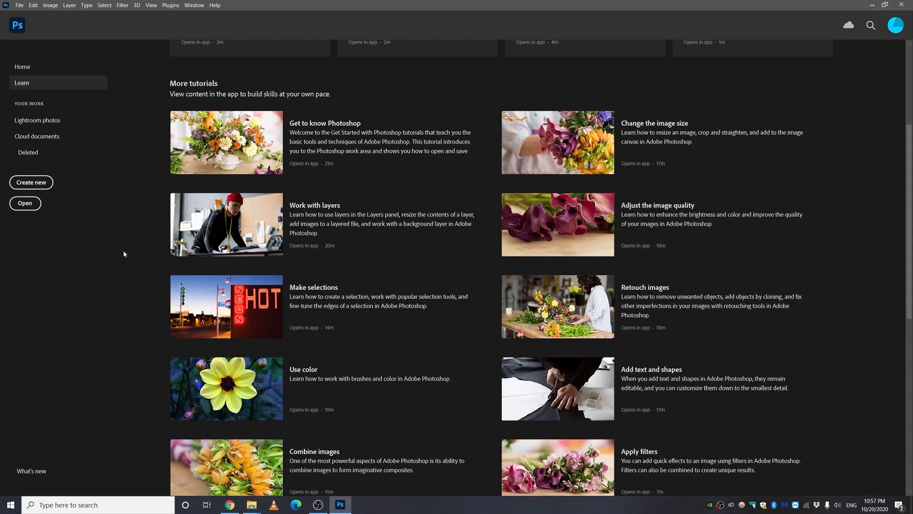
scroll(328, 253, "up", 4)
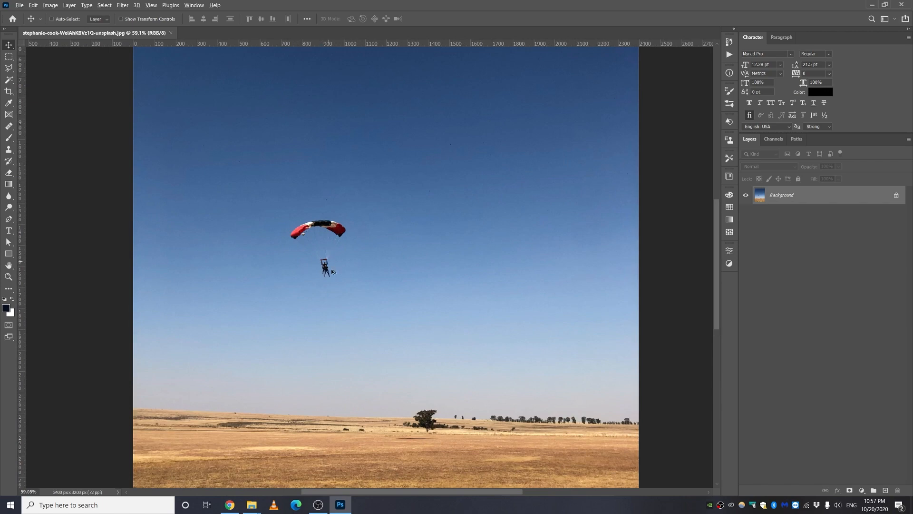
scroll(332, 271, "down", 1)
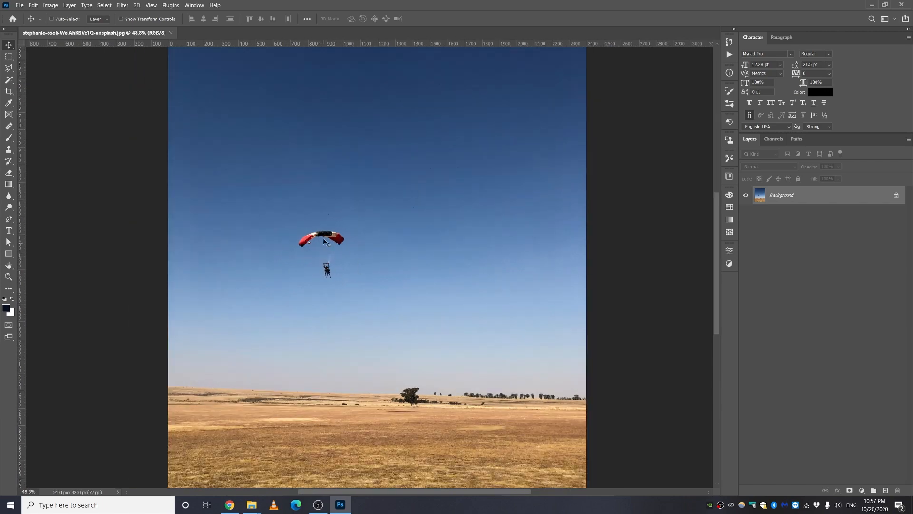
scroll(335, 288, "down", 1)
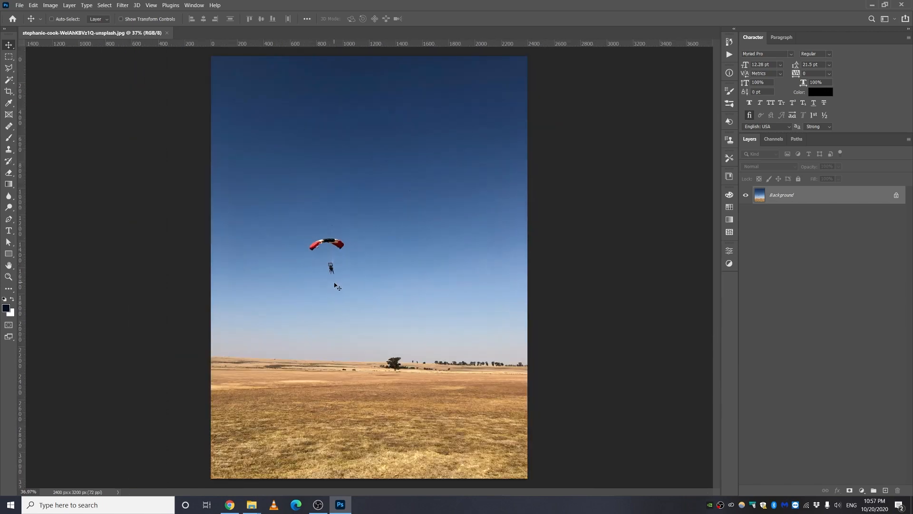
scroll(335, 284, "up", 1)
scroll(358, 286, "up", 1)
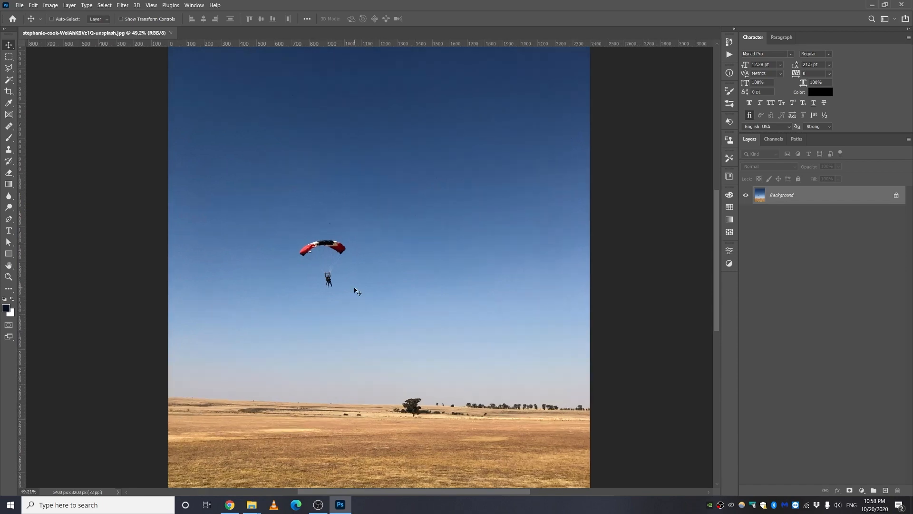
scroll(356, 290, "down", 1)
- Start Sky Replacement on the parachutist photo and preview three cloudy presets from the Blue Skies folder
left_click(34, 6)
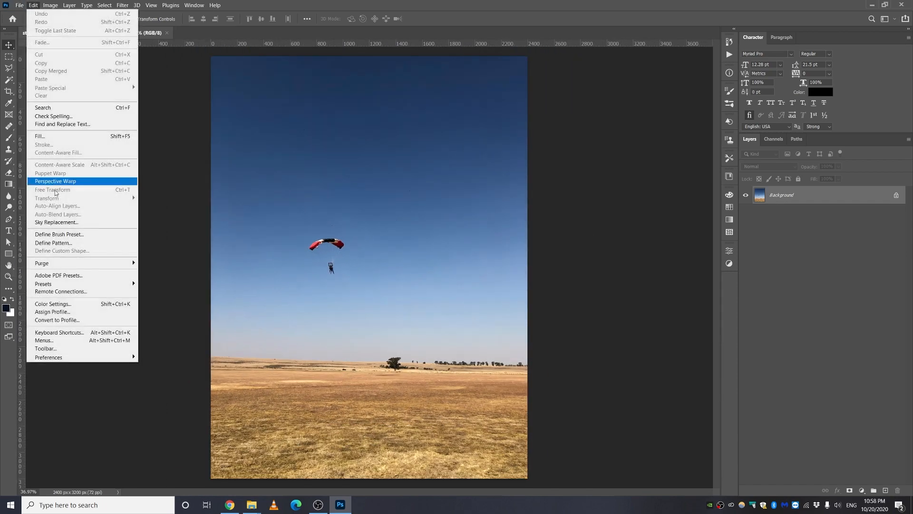
left_click(56, 222)
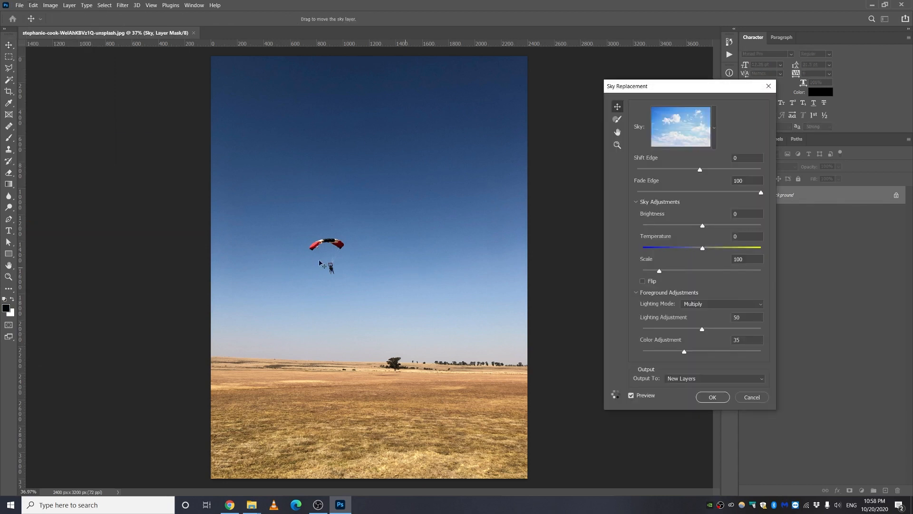
scroll(328, 257, "up", 10)
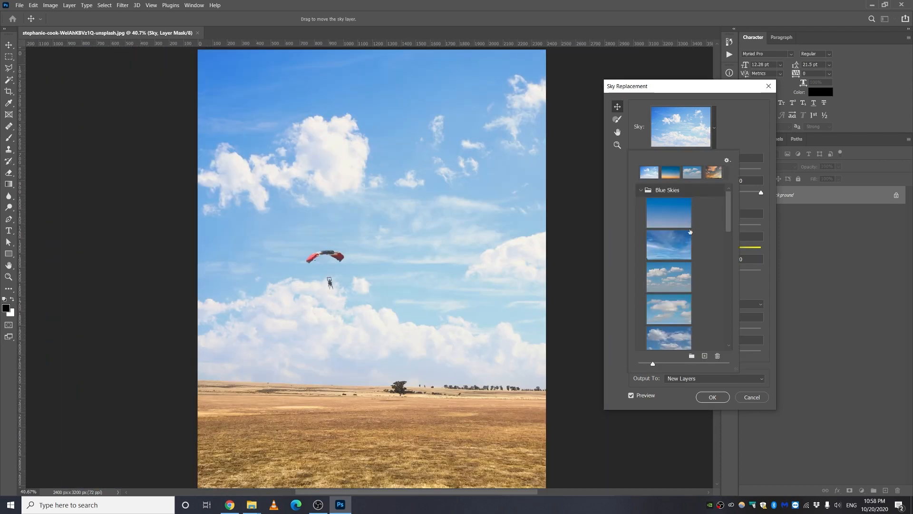
scroll(671, 288, "down", 1)
left_click(679, 265)
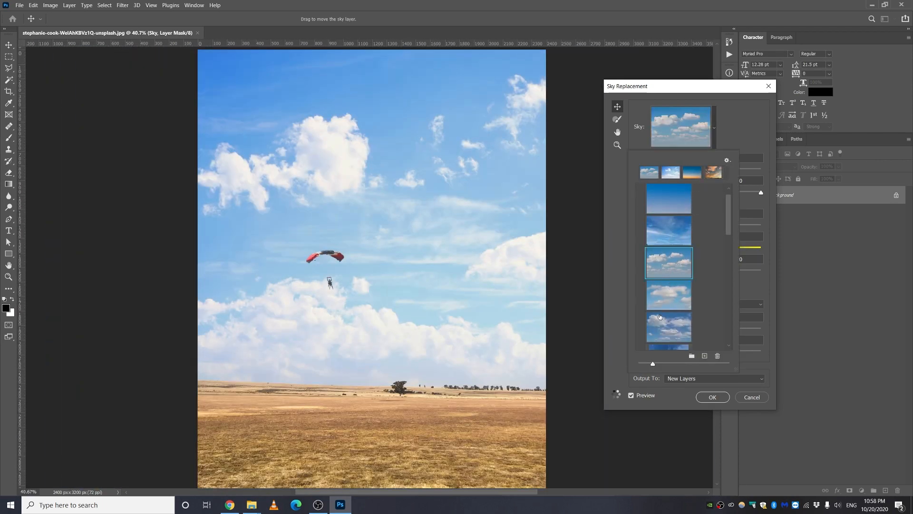
left_click(665, 303)
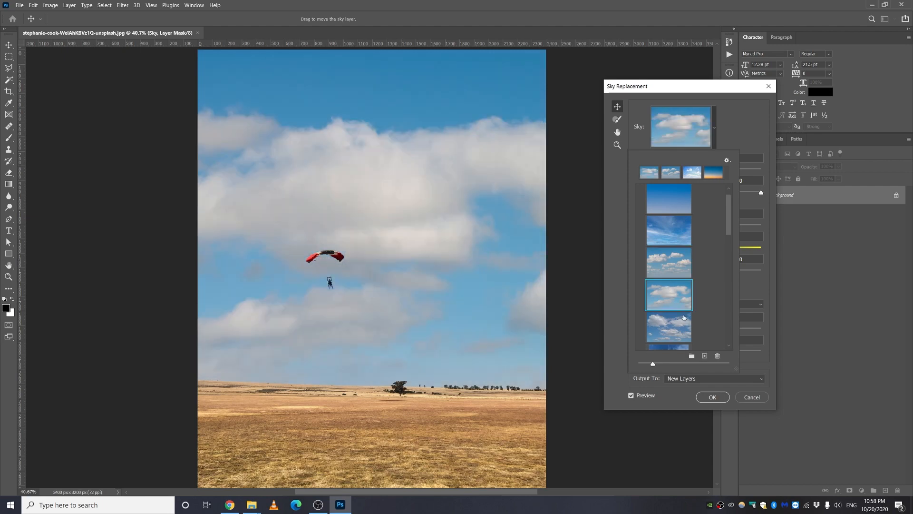
left_click(670, 328)
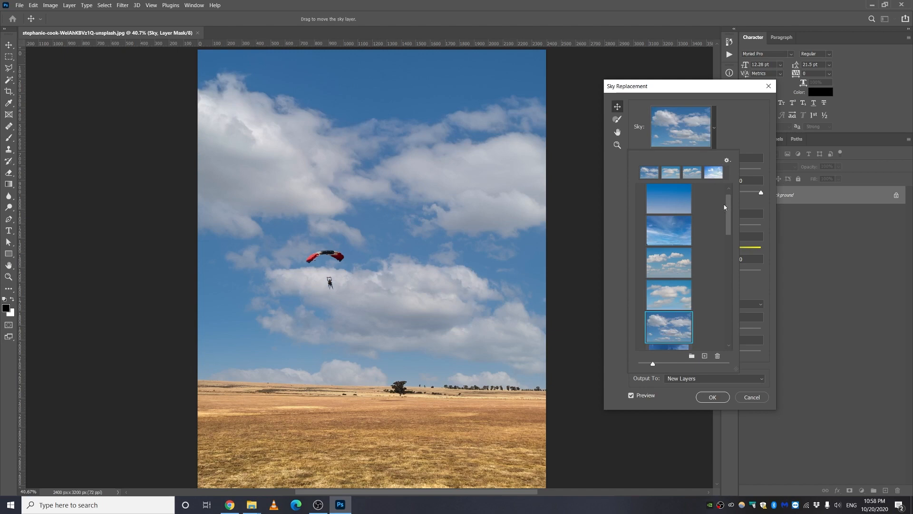
- Preview several presets from the Sunsets folder and choose the purple sky with pink clouds
left_click_drag(725, 207, 729, 269)
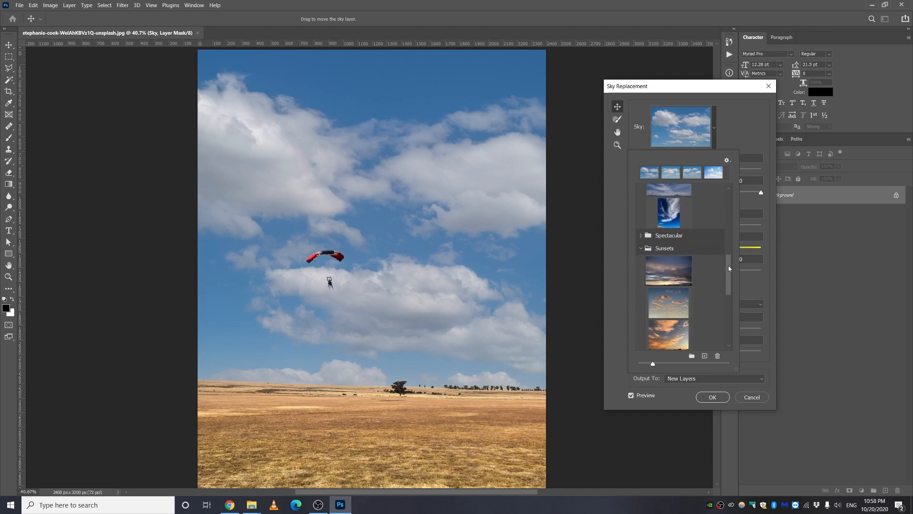
left_click(678, 297)
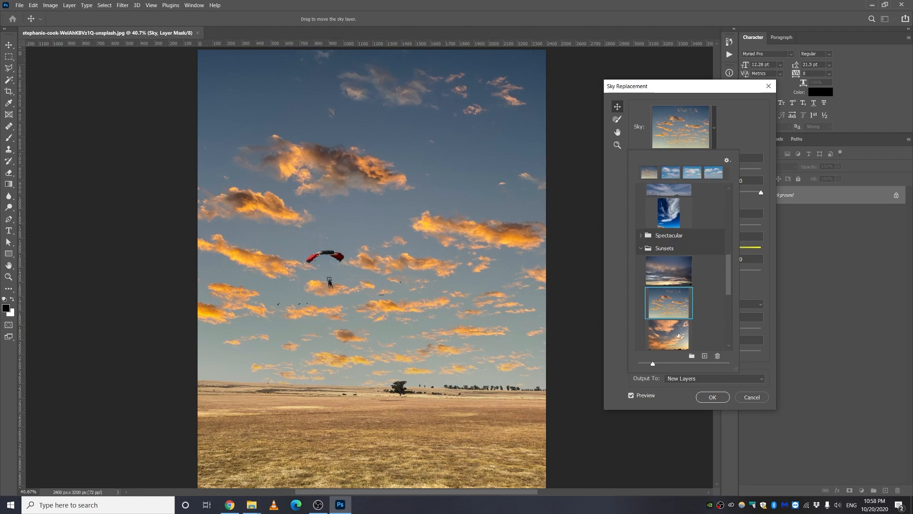
left_click(670, 335)
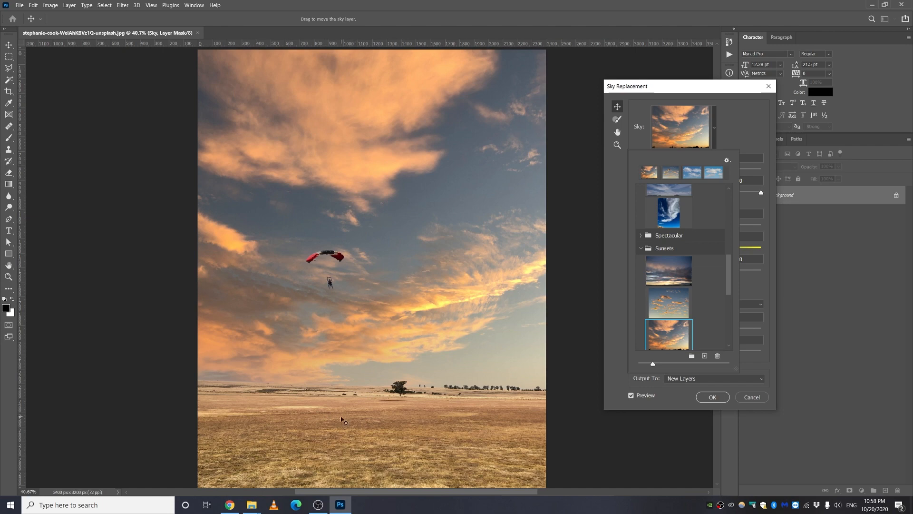
left_click_drag(726, 275, 729, 294)
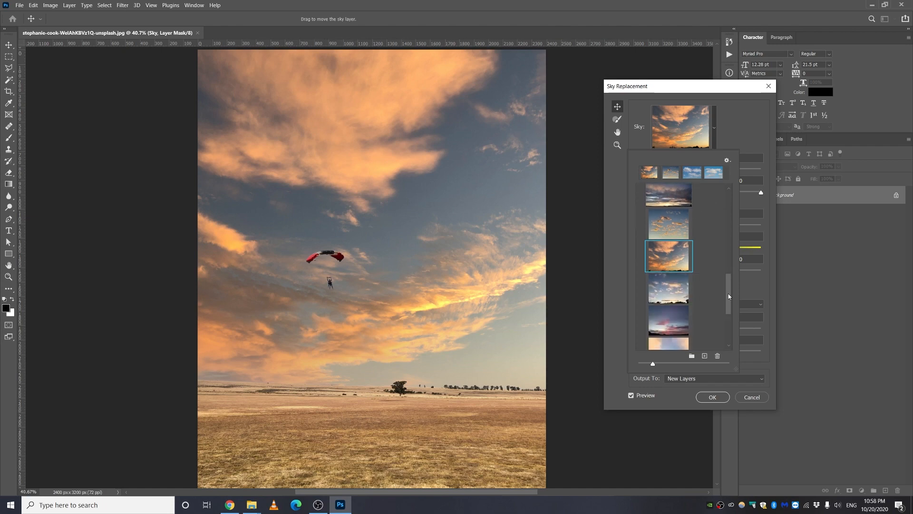
left_click(670, 295)
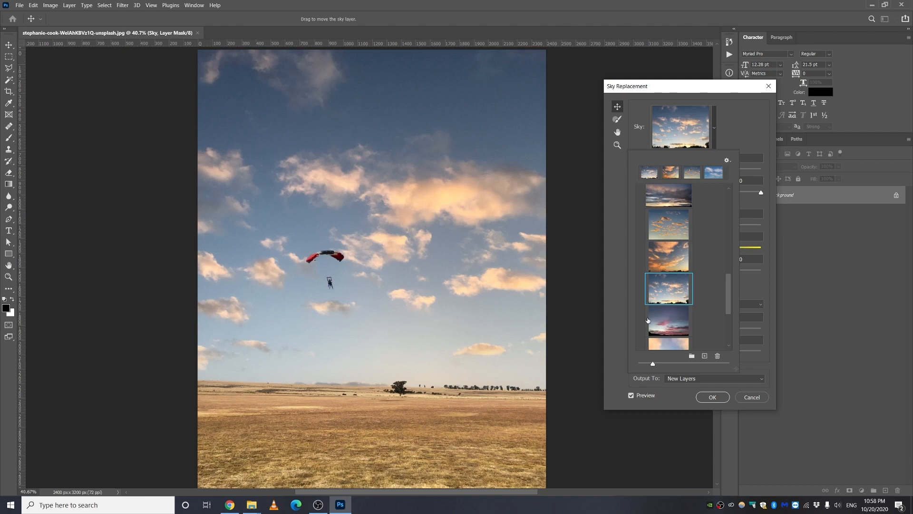
left_click(648, 320)
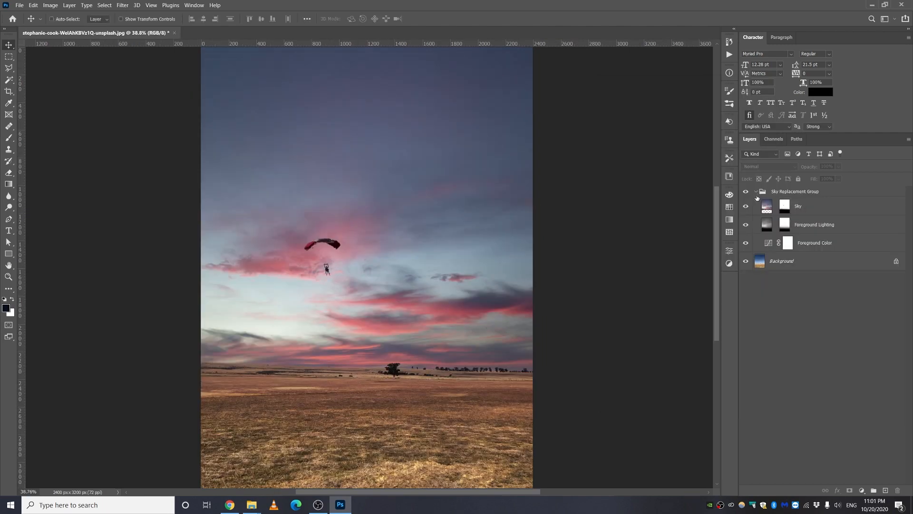
- Collapse the Sky Replacement Group and compare the photo with it hidden and shown, ending with the Background layer selected
left_click(757, 191)
left_click(746, 192)
left_click(746, 192)
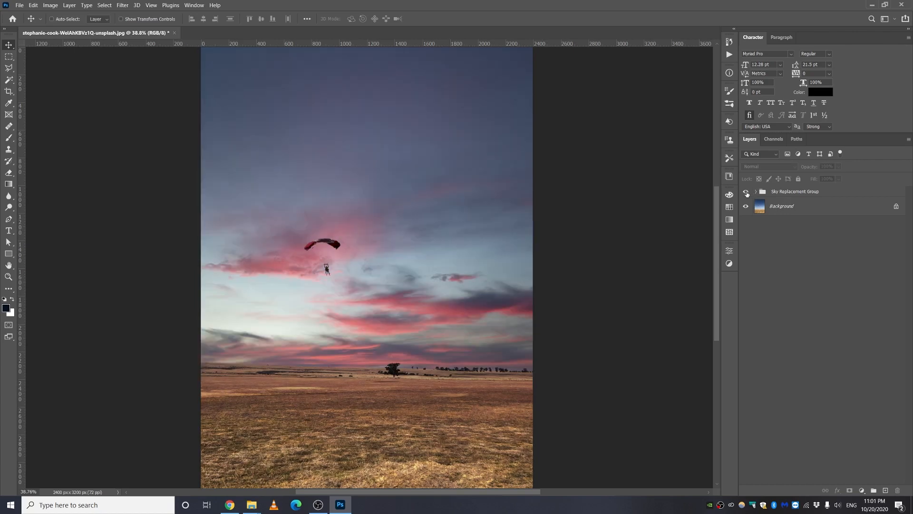
left_click(746, 192)
left_click(747, 193)
left_click(790, 205)
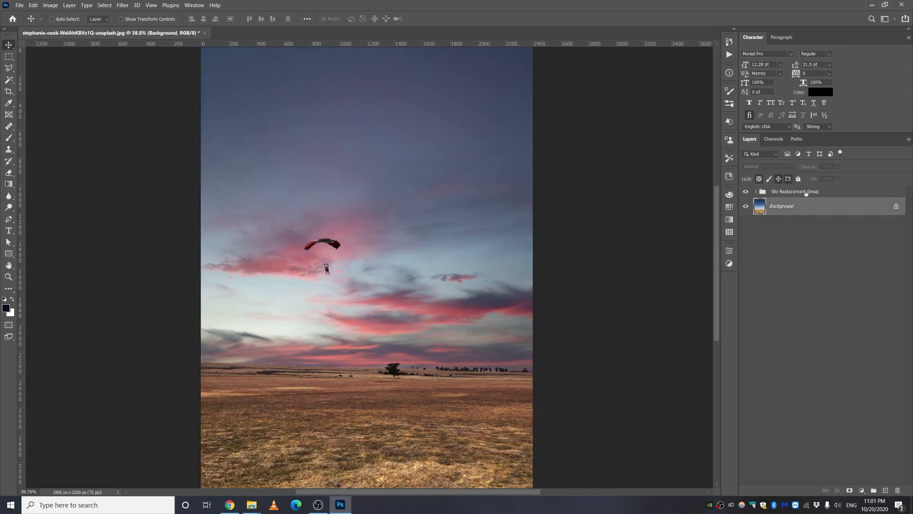
left_click(33, 5)
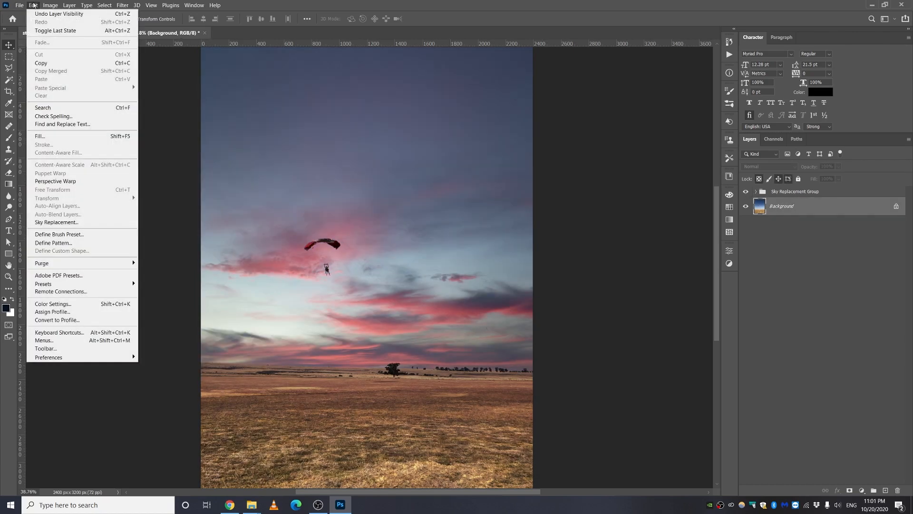
left_click(70, 223)
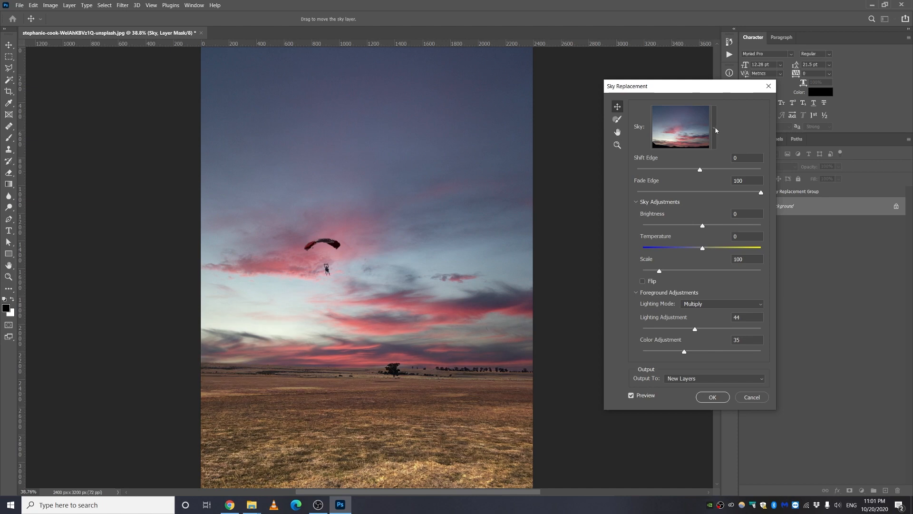
left_click(714, 128)
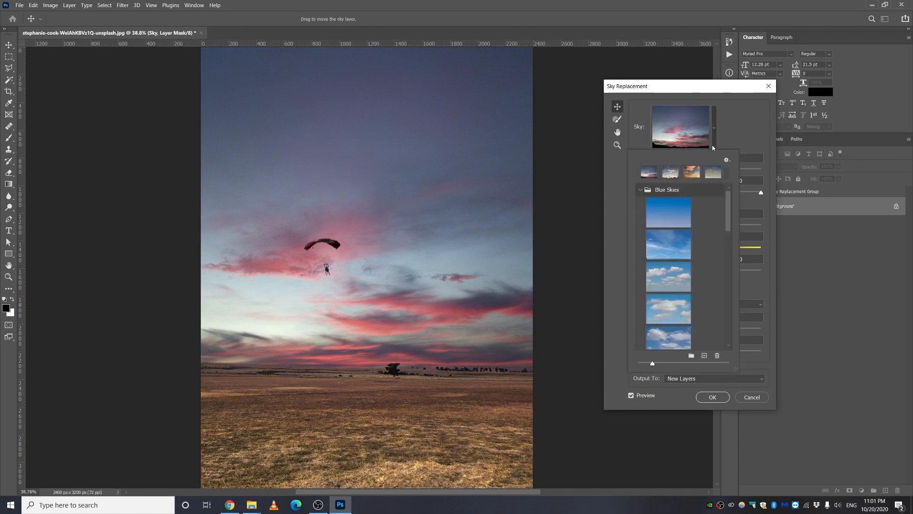
left_click(714, 171)
left_click(691, 172)
mouse_move(730, 215)
left_mouse_down()
mouse_move(726, 335)
mouse_move(731, 219)
left_mouse_up()
left_click(675, 244)
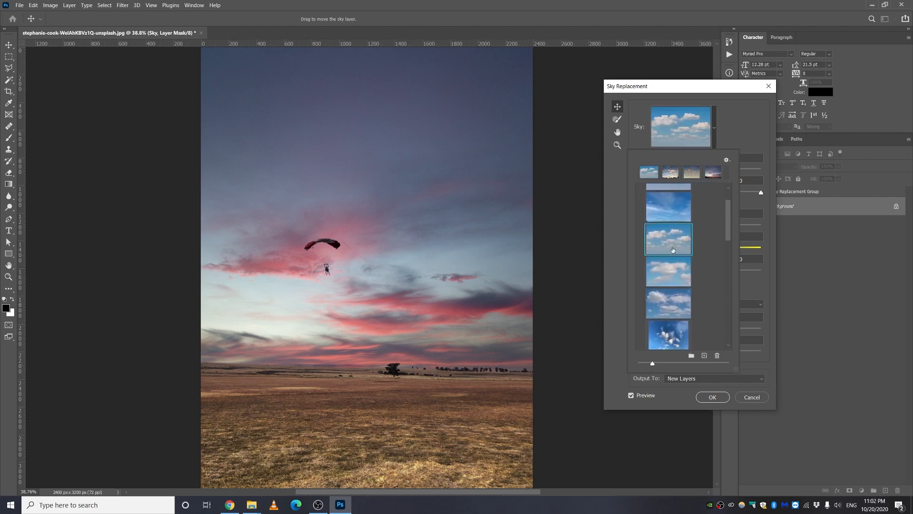
left_click(758, 104)
left_click_drag(720, 90, 638, 84)
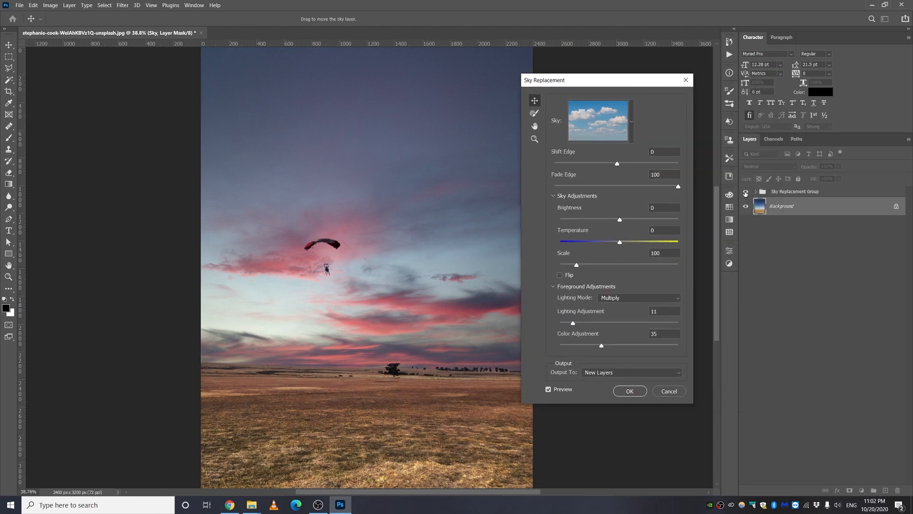
left_click(669, 391)
- Hide the Sky Replacement Group and start Sky Replacement again on the original Background photo
left_click(746, 191)
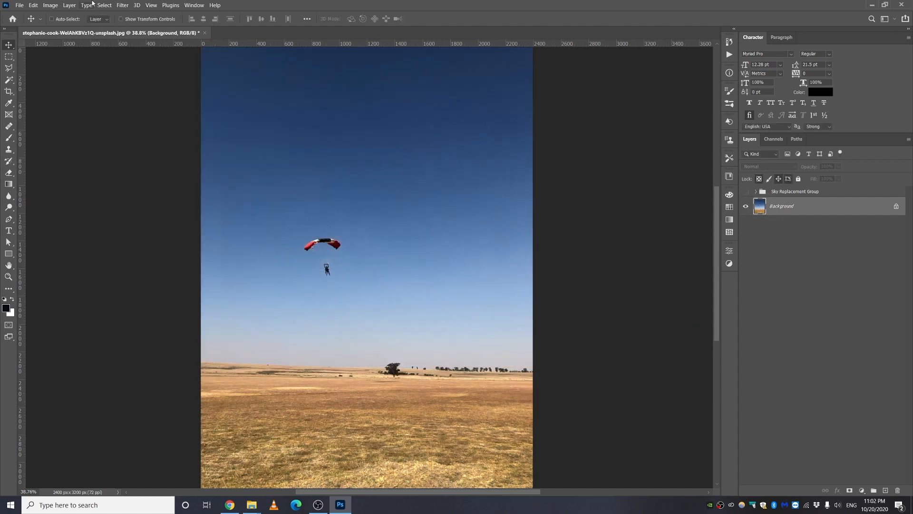
left_click(34, 5)
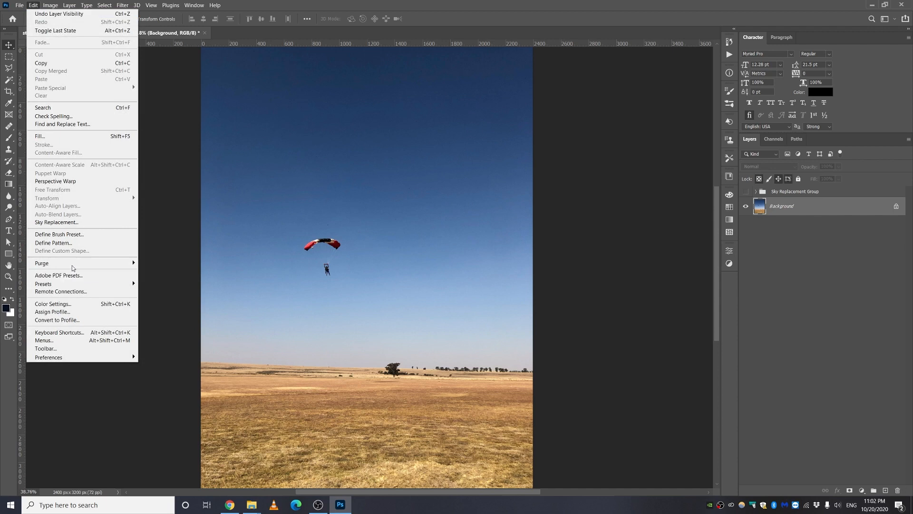
left_click(56, 222)
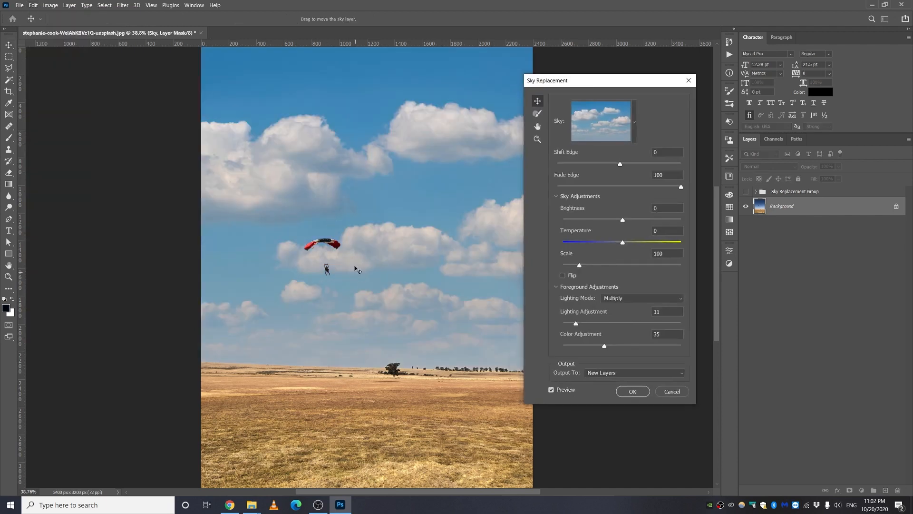
- Import the sandy beach photo with white clouds from the Sky Replacement folder and try it as the sky
left_click(635, 127)
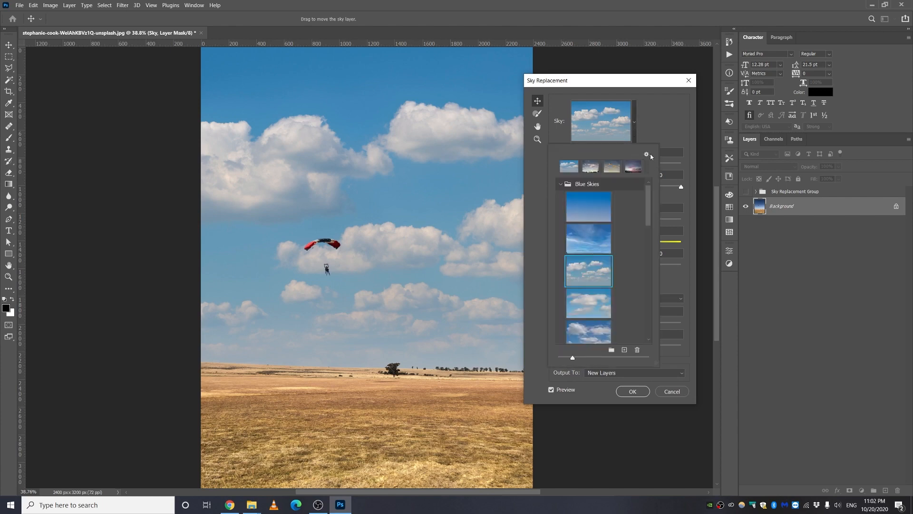
left_click(648, 154)
left_click(662, 167)
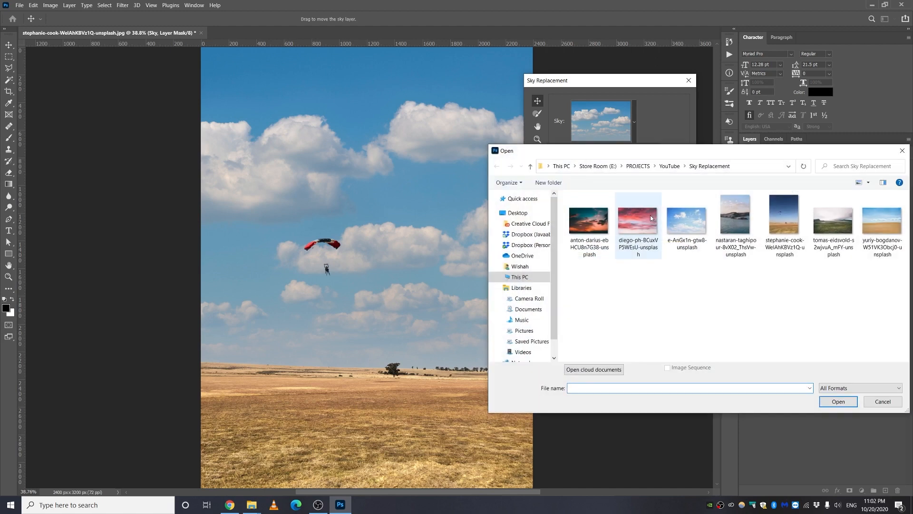
left_click_drag(653, 151, 587, 138)
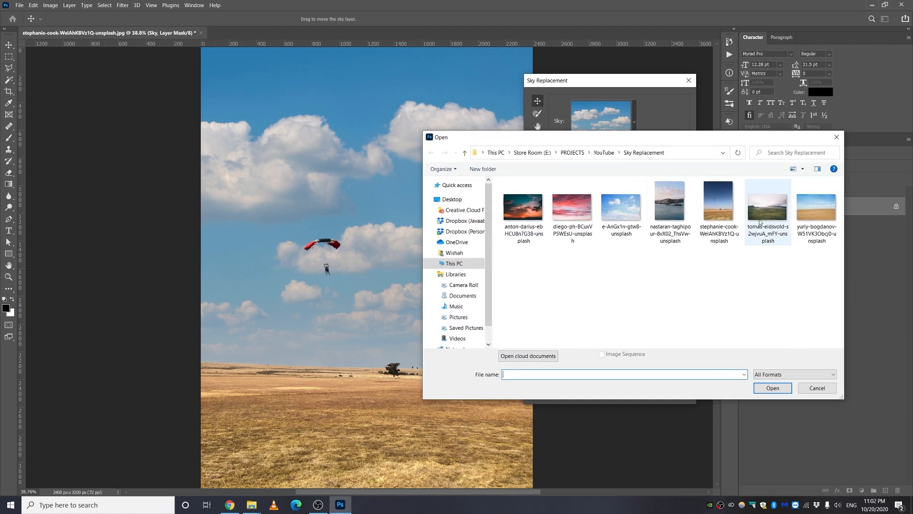
left_click(820, 210)
left_click(773, 388)
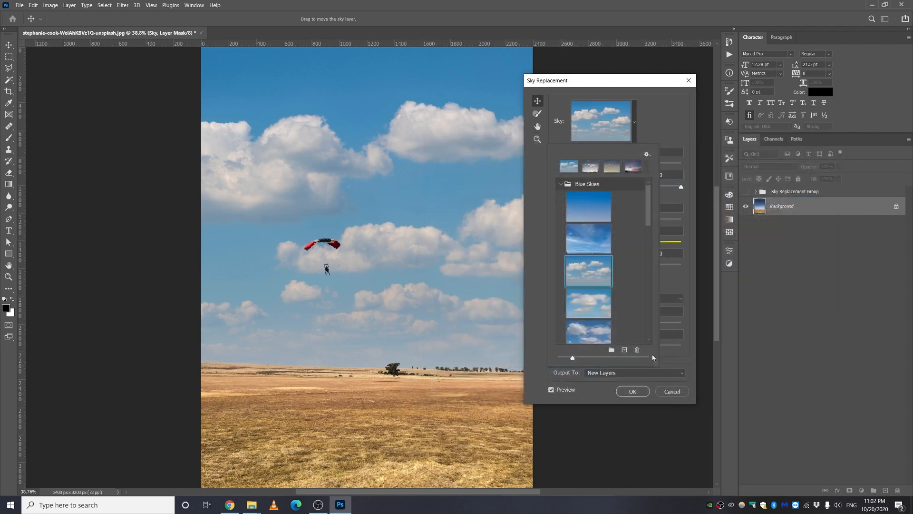
left_click(547, 185)
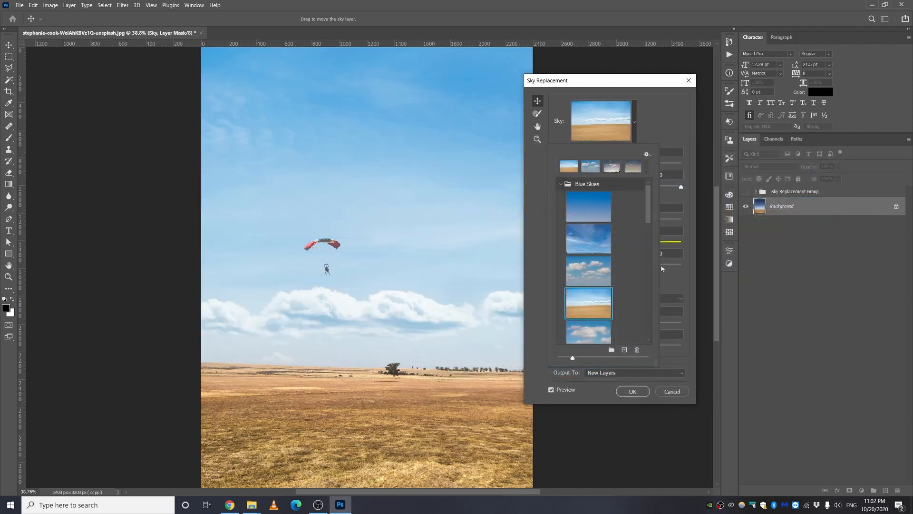
left_click(647, 101)
- Import the pink and red sunset cloud photo from the Sky Replacement folder as the sky and reposition it slightly
left_click(634, 123)
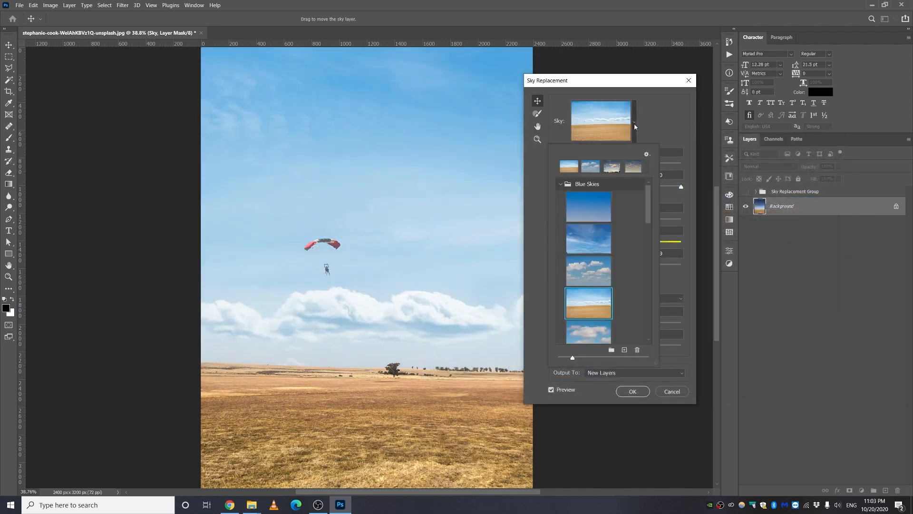
left_click(647, 156)
left_click(661, 165)
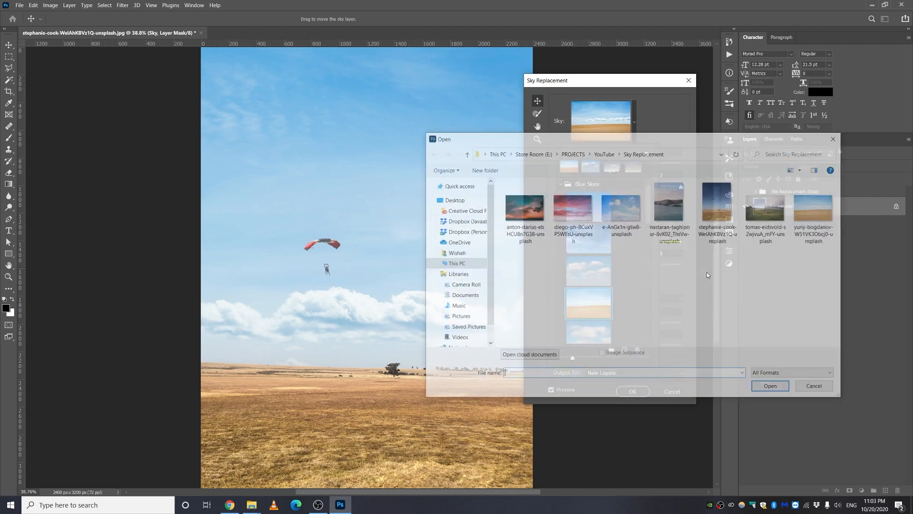
left_click(529, 216)
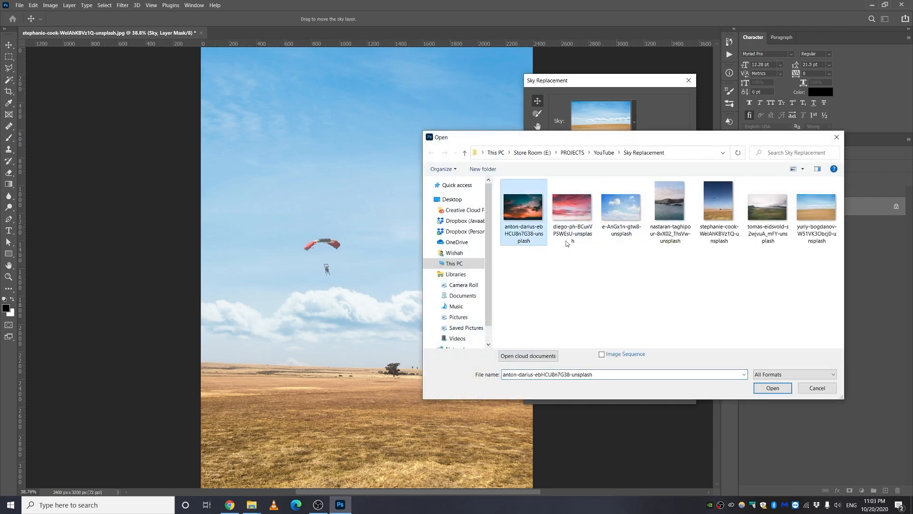
left_click(568, 210)
left_click(773, 387)
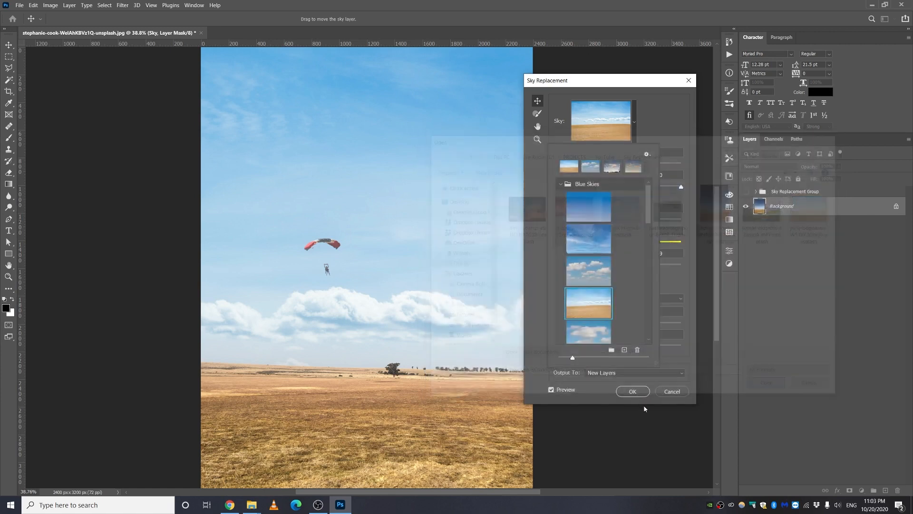
left_click(538, 184)
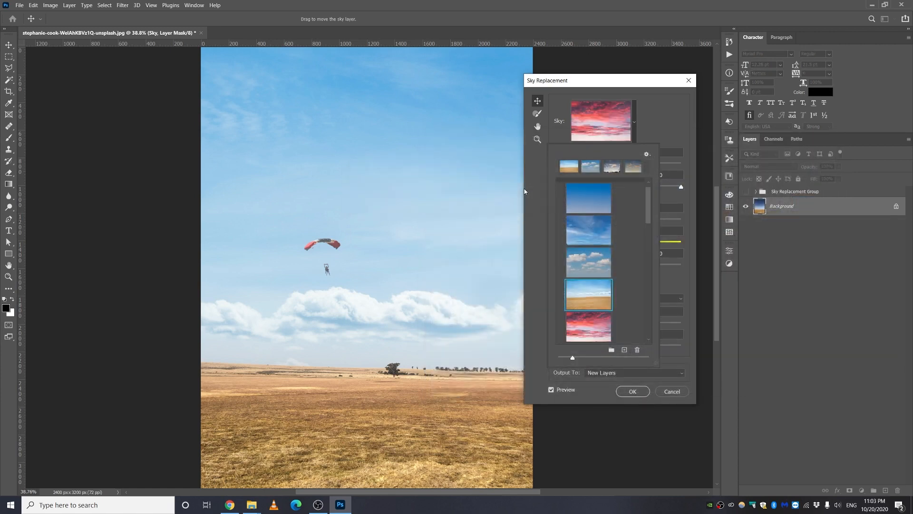
left_click_drag(379, 314, 408, 311)
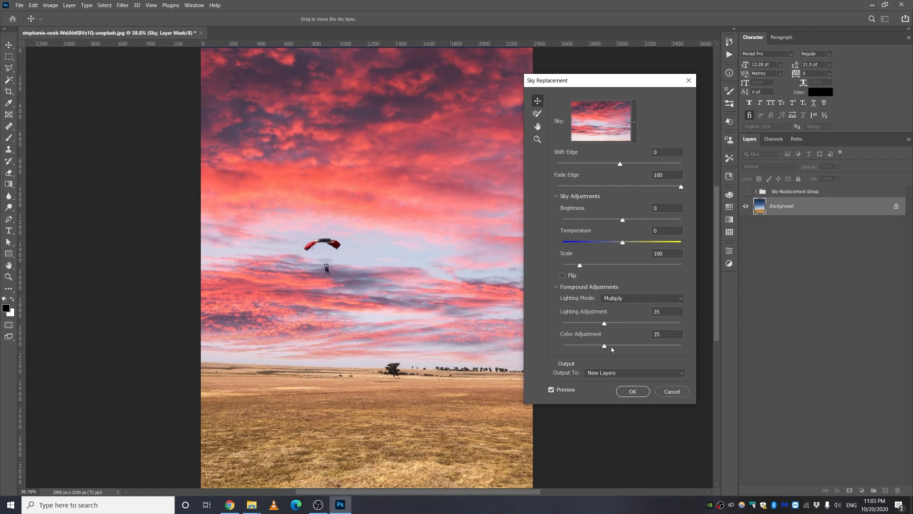
- Set Color Adjustment to 93 and Lighting Adjustment to 89, warm the sky temperature slightly, and apply the replacement to new layers
left_click_drag(617, 347, 672, 346)
left_click_drag(615, 323, 668, 323)
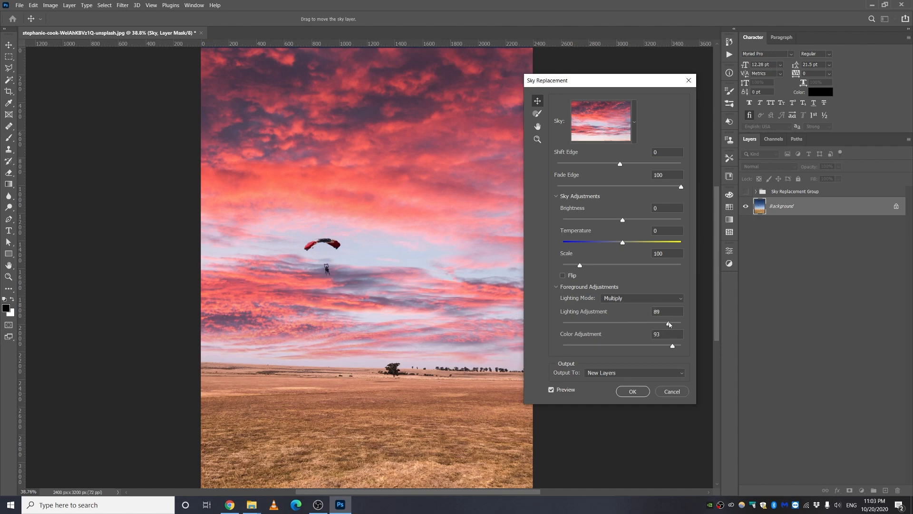
left_click_drag(623, 242, 630, 244)
left_click(633, 391)
- In the Foreground Color curves, lower the RGB white point output to 150 and raise the red midtones to output 144 at input 117
left_click(789, 278)
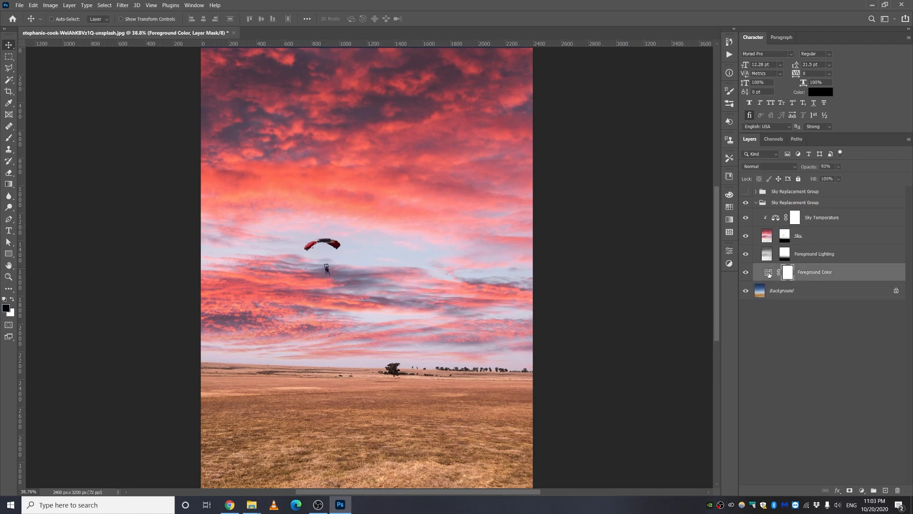
double_click(768, 275)
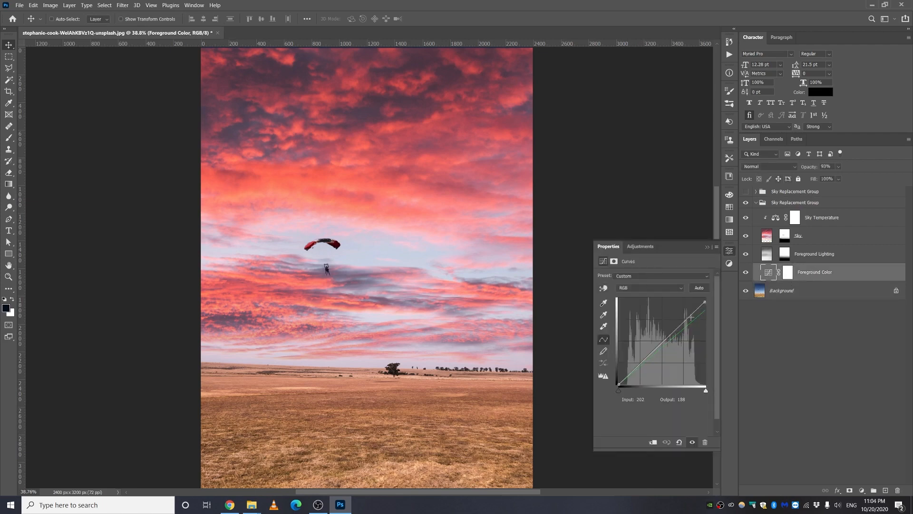
left_click_drag(705, 302, 706, 334)
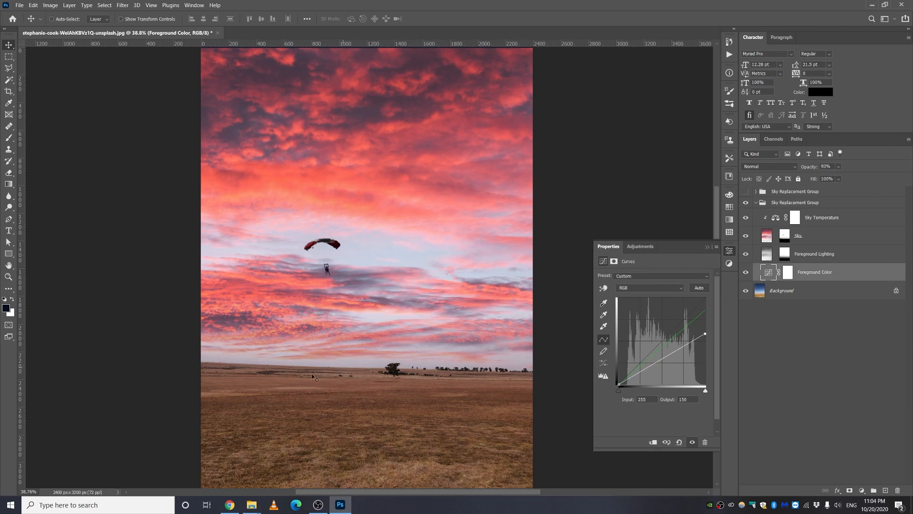
left_click(676, 288)
left_click(655, 297)
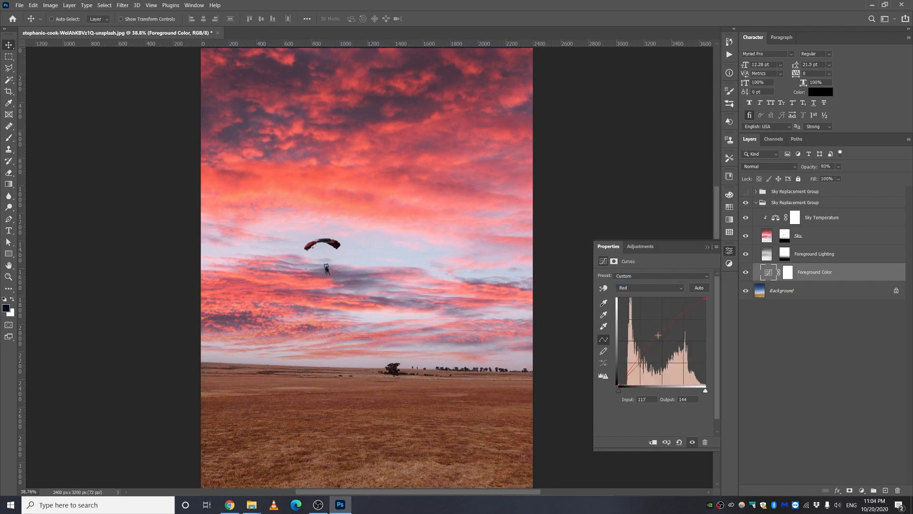
- Lower the Foreground Color curve's white point output to 199 in the green channel and 230 in the blue channel
left_click(639, 289)
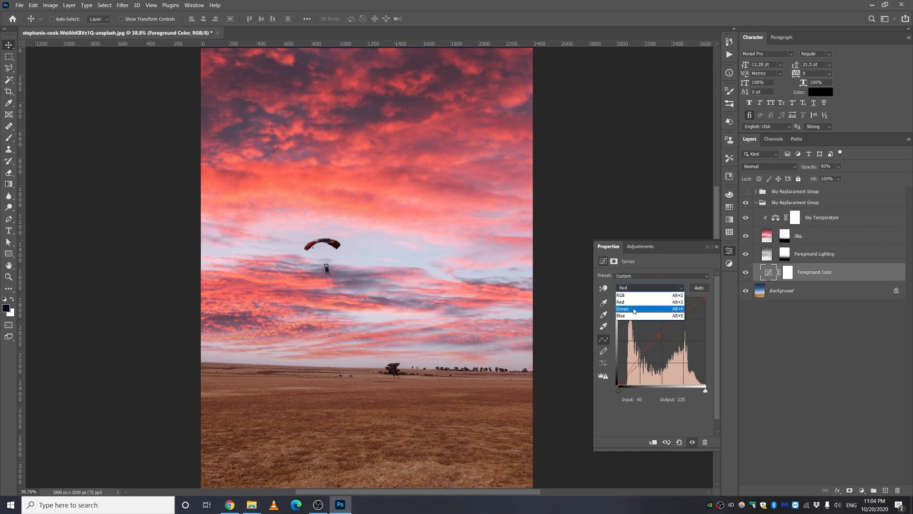
left_click(636, 303)
left_click(664, 345)
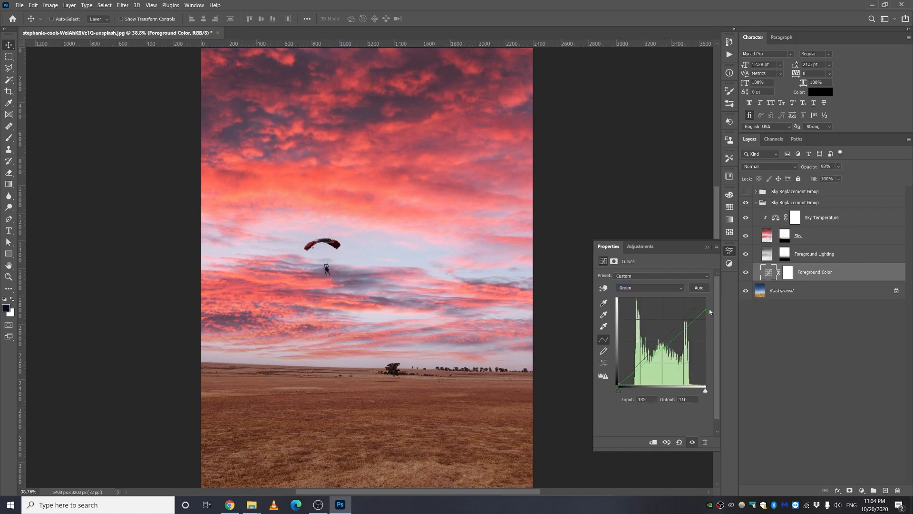
left_click_drag(705, 310, 706, 318)
left_click(642, 285)
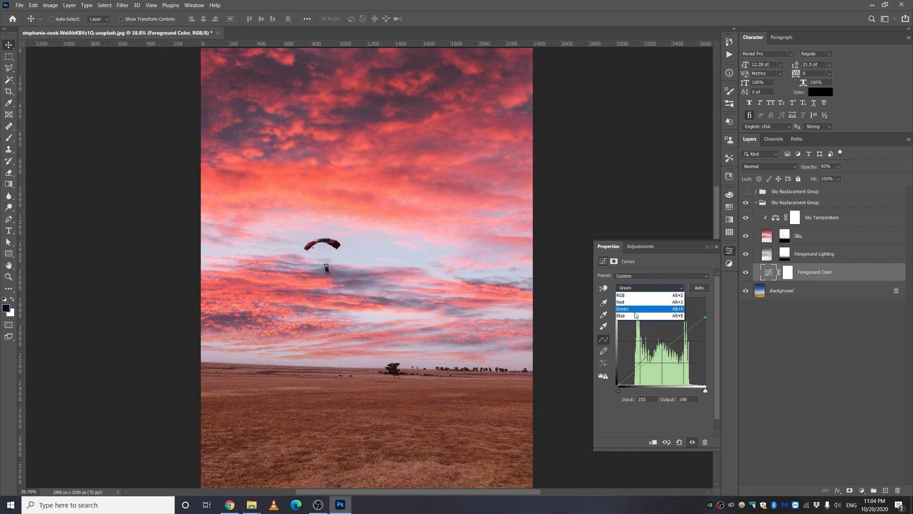
left_click(656, 320)
left_click_drag(705, 301, 706, 309)
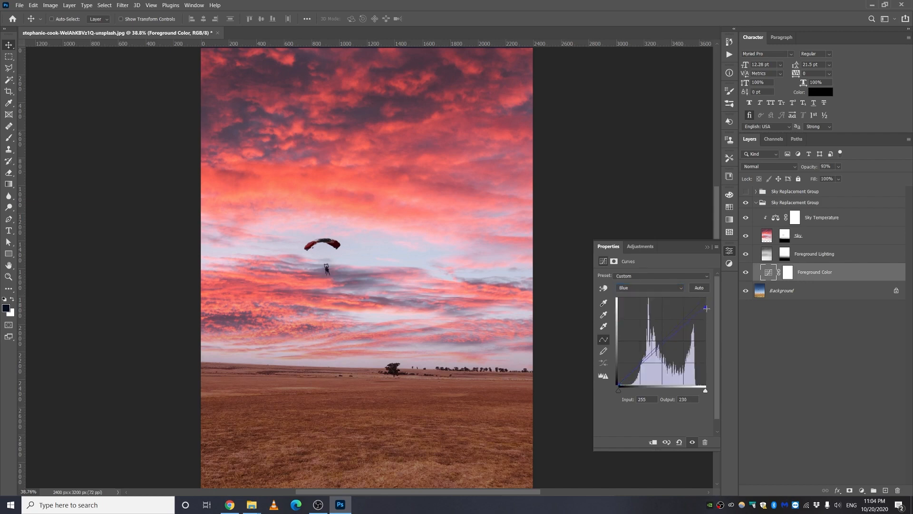